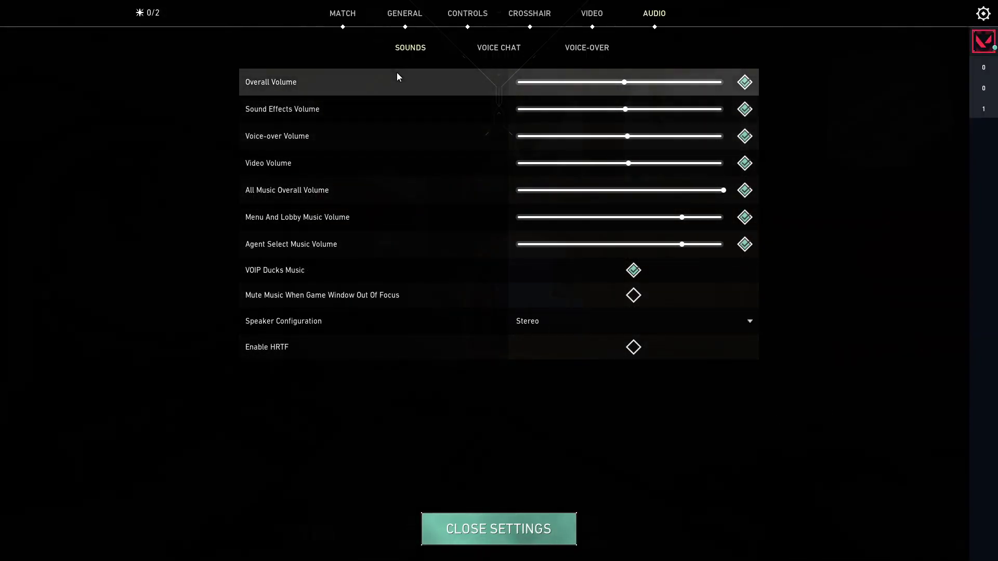
Step: Review the Video settings, comparing the General display and FPS-limit options with the Graphics Quality options
left_click(592, 13)
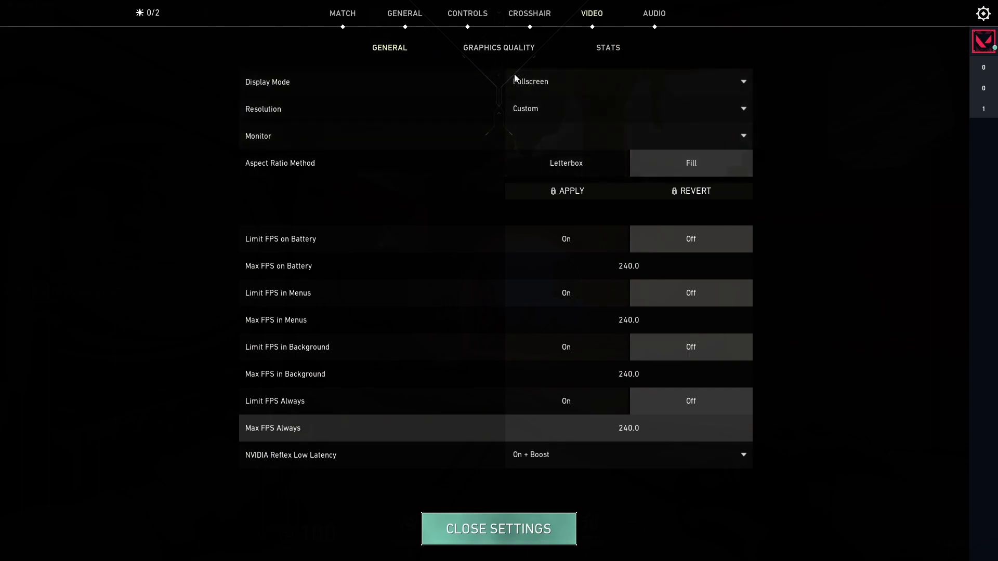
left_click(498, 48)
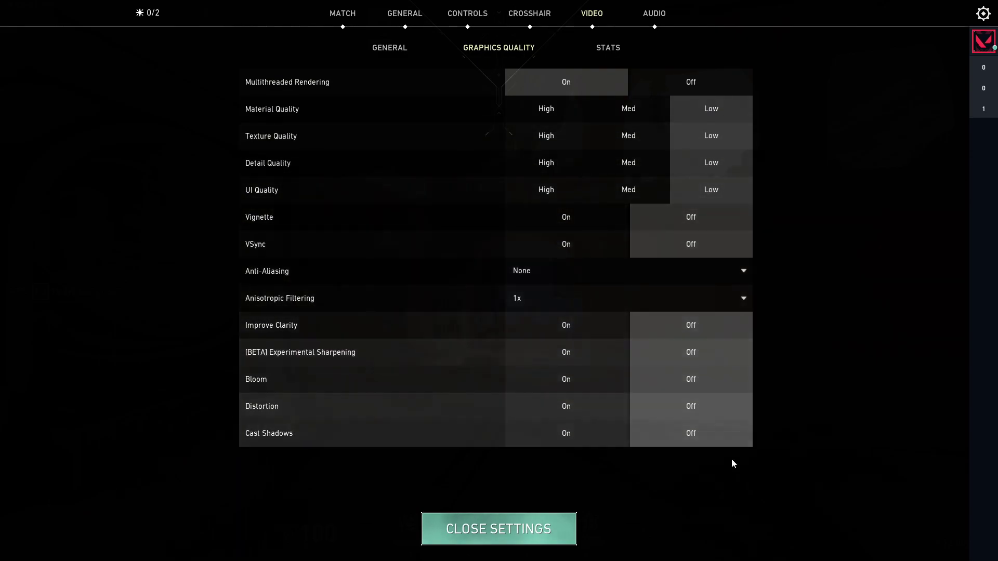
left_click(395, 47)
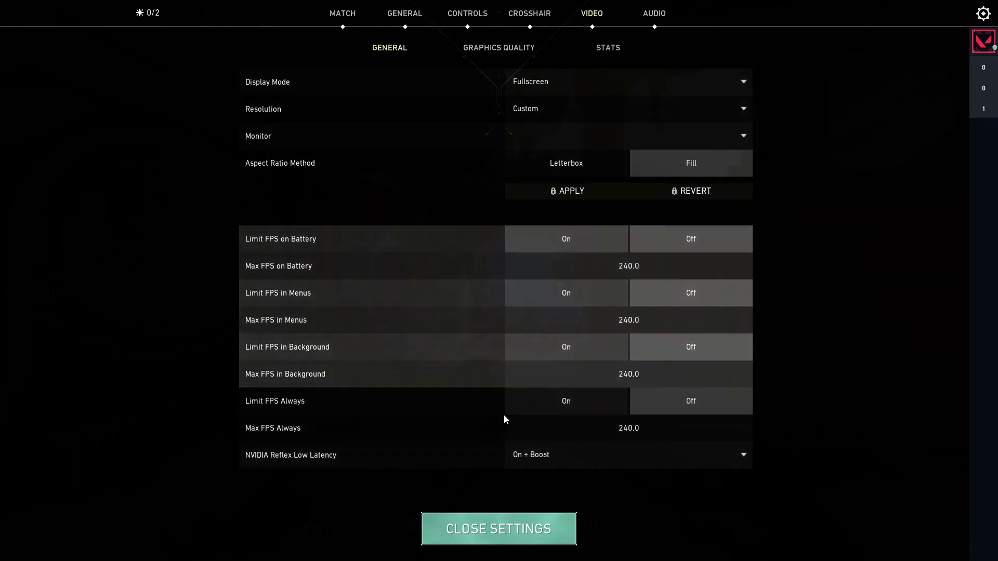
left_click(495, 49)
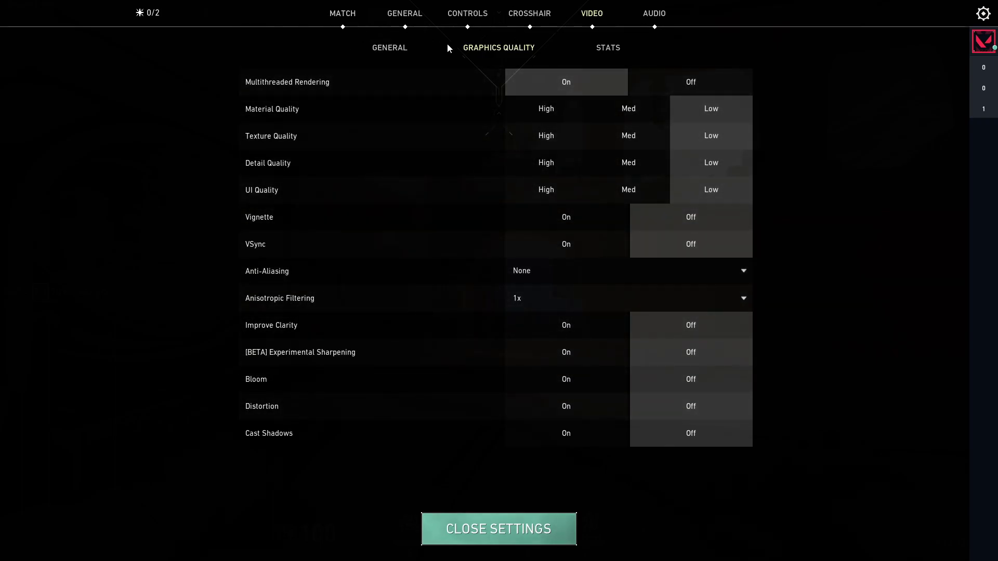
Step: Turn Show Spectator Count off in the Other section of the General settings
left_click(397, 18)
scroll(242, 271, "down", 5)
scroll(234, 255, "down", 4)
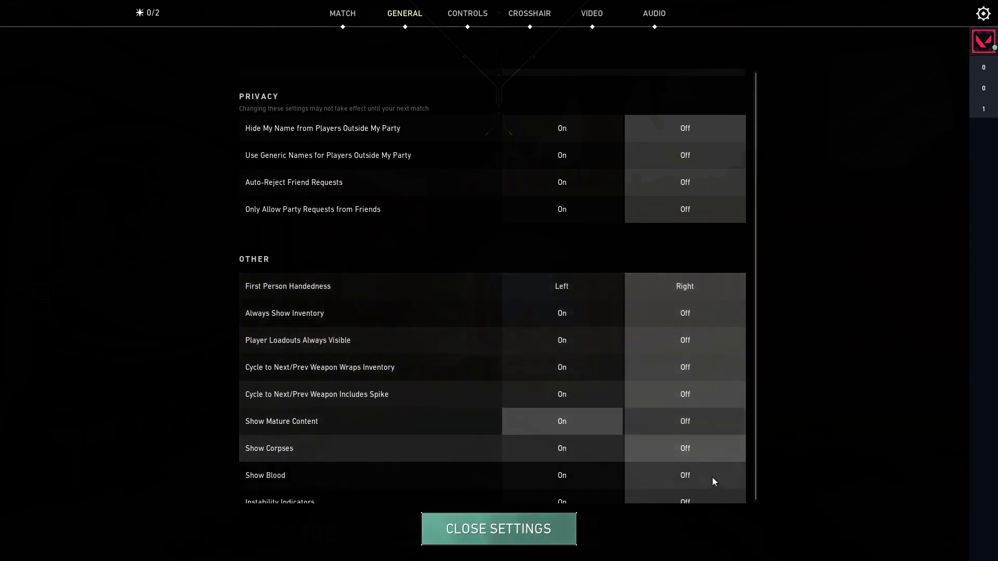
mouse_move(313, 427)
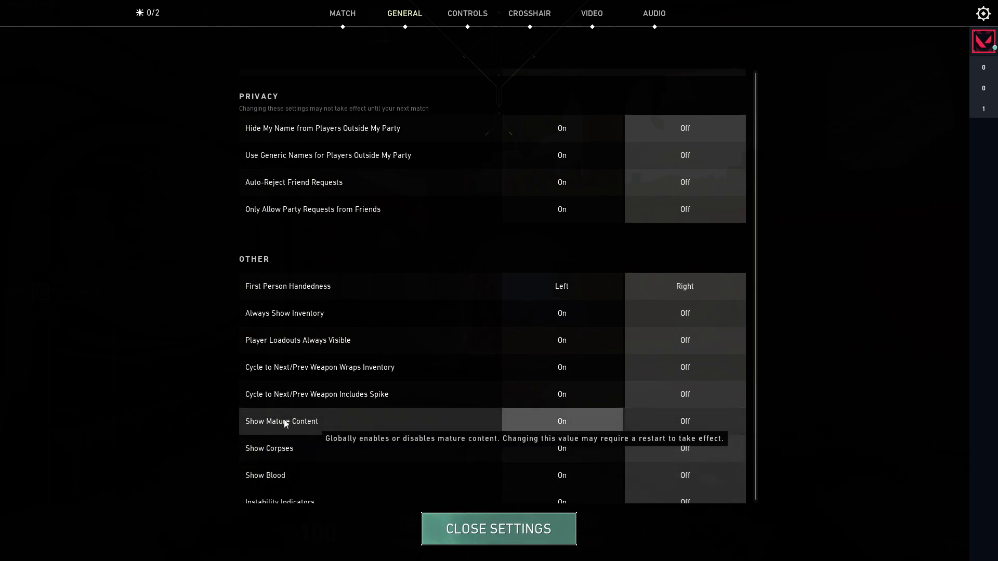
scroll(342, 460, "down", 3)
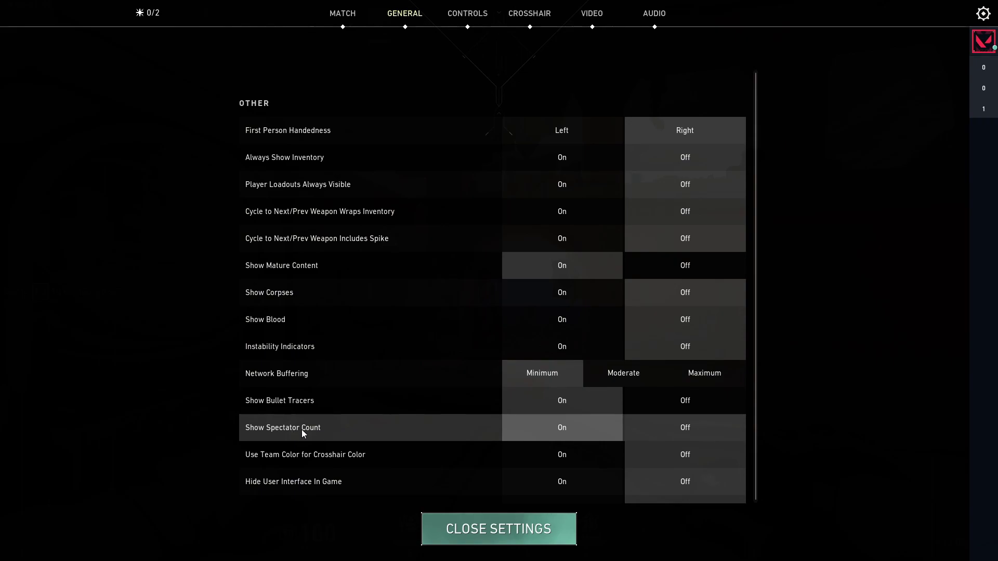
left_click(699, 431)
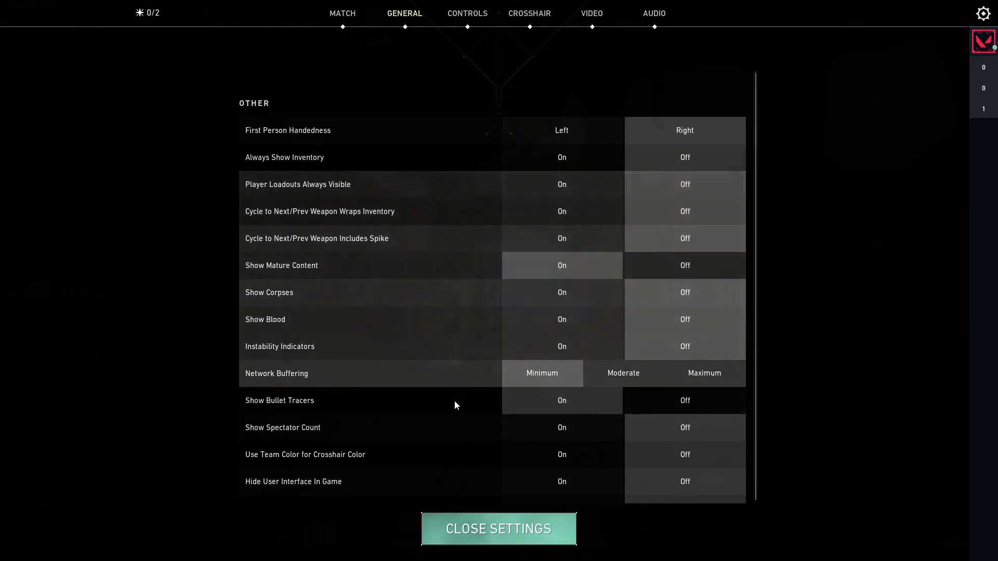
Step: Look over the remaining General settings and the General Video settings, then close the settings
scroll(454, 403, "down", 6)
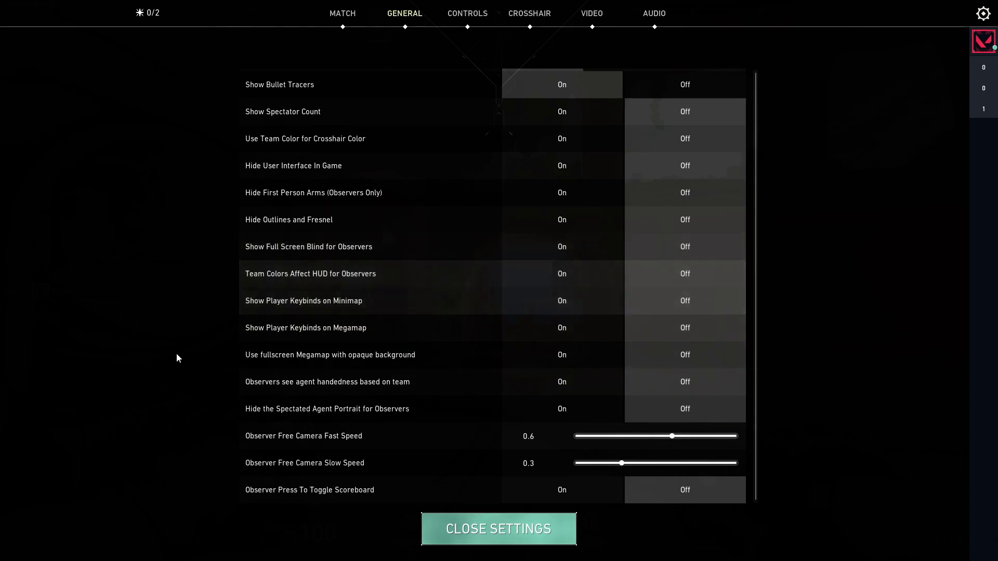
scroll(239, 355, "up", 15)
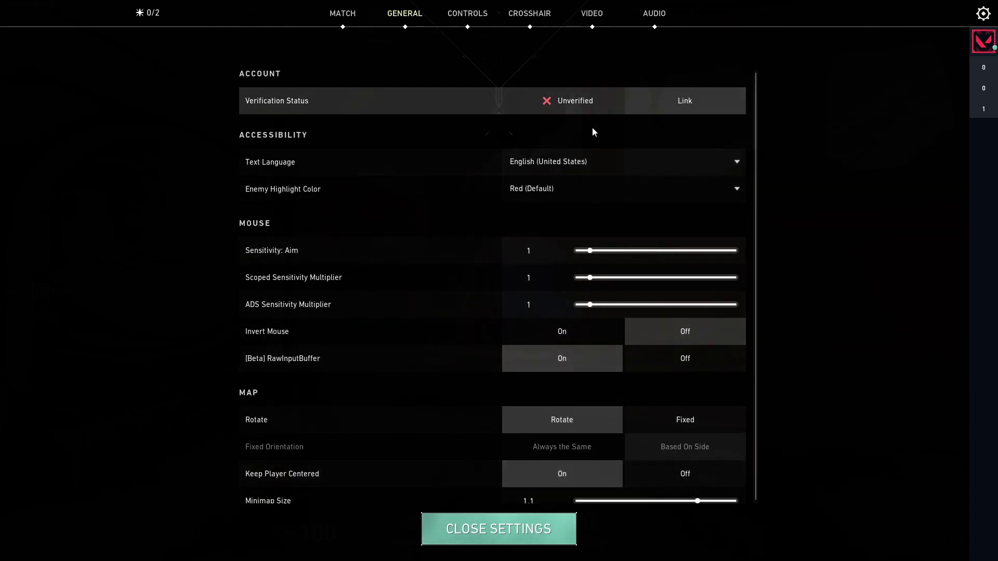
left_click(596, 27)
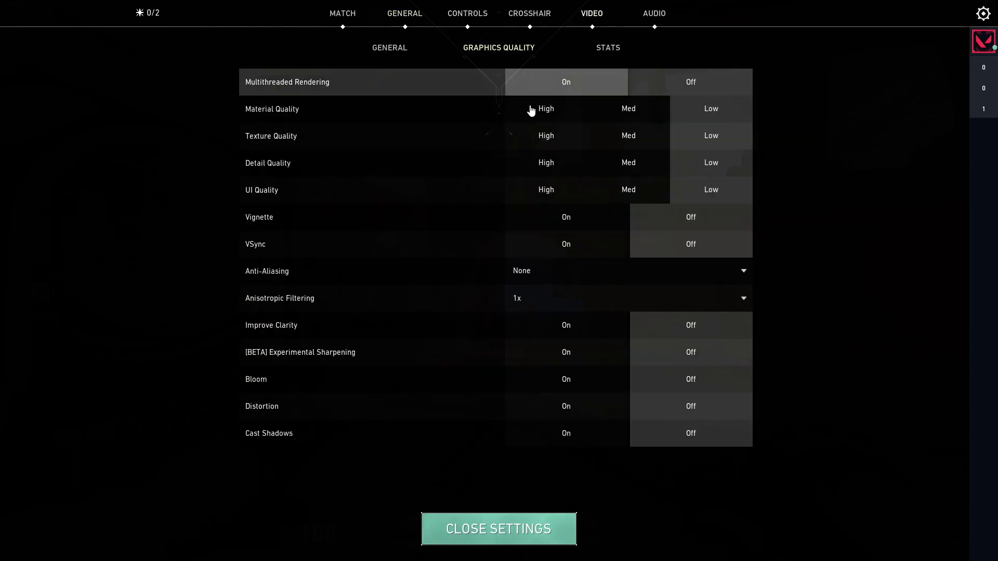
left_click(406, 52)
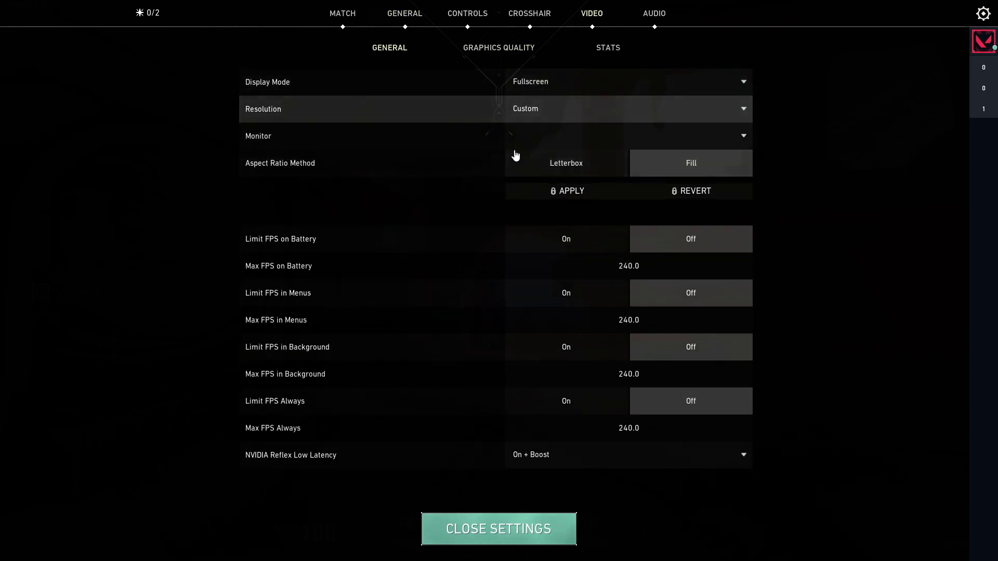
key("Escape")
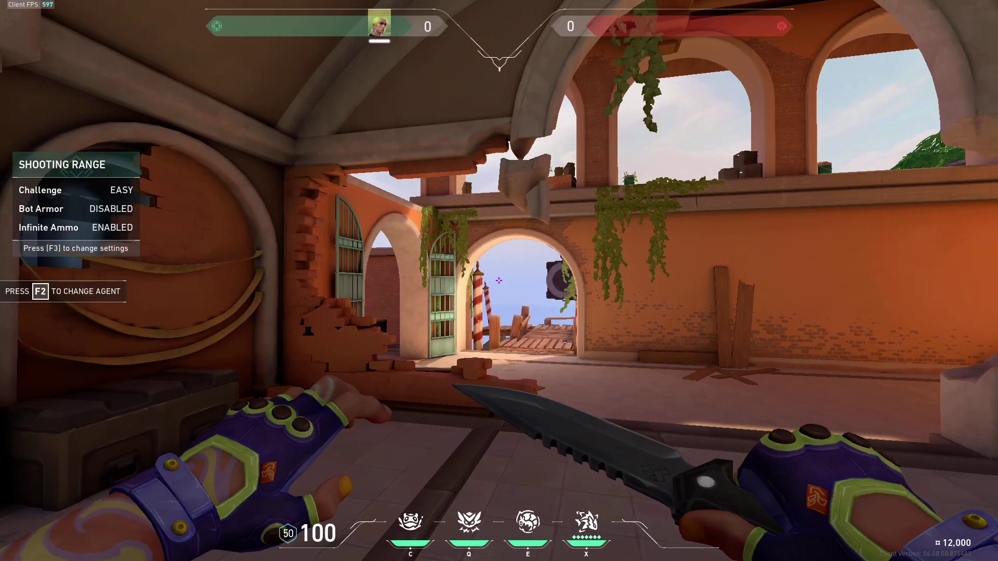
key("d")
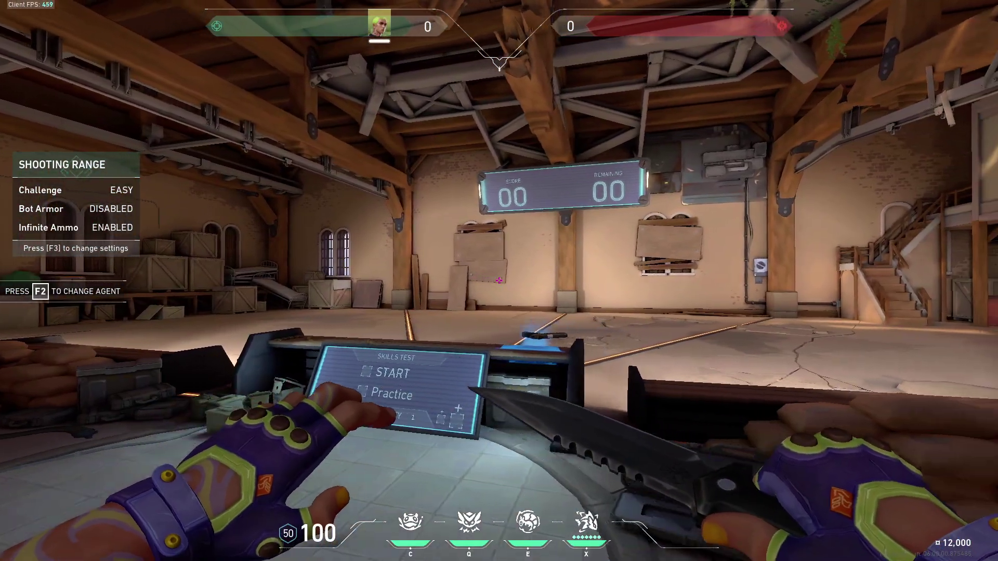
key("w")
key("y")
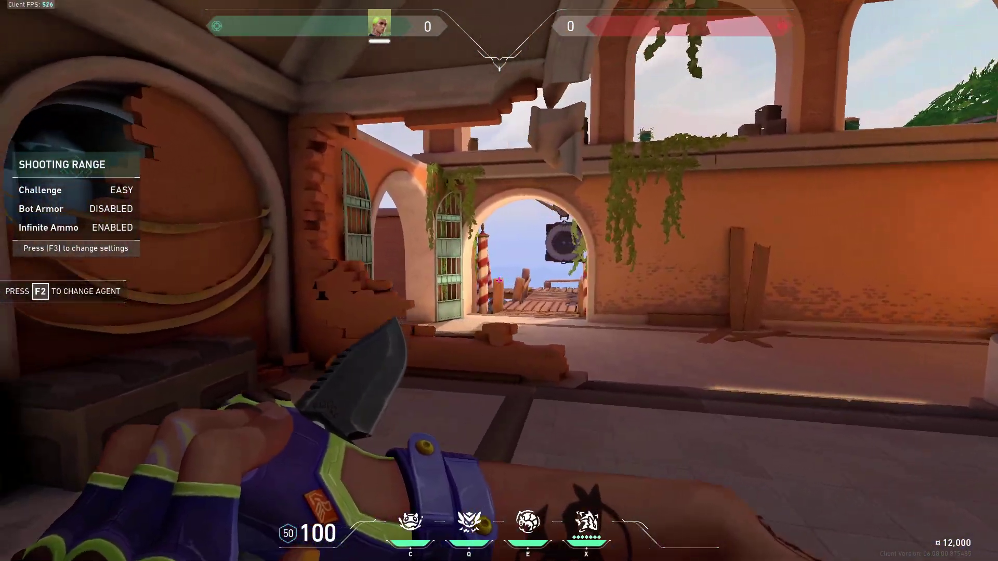
key("a")
key("s")
key("w")
key("d")
key("s")
key("a")
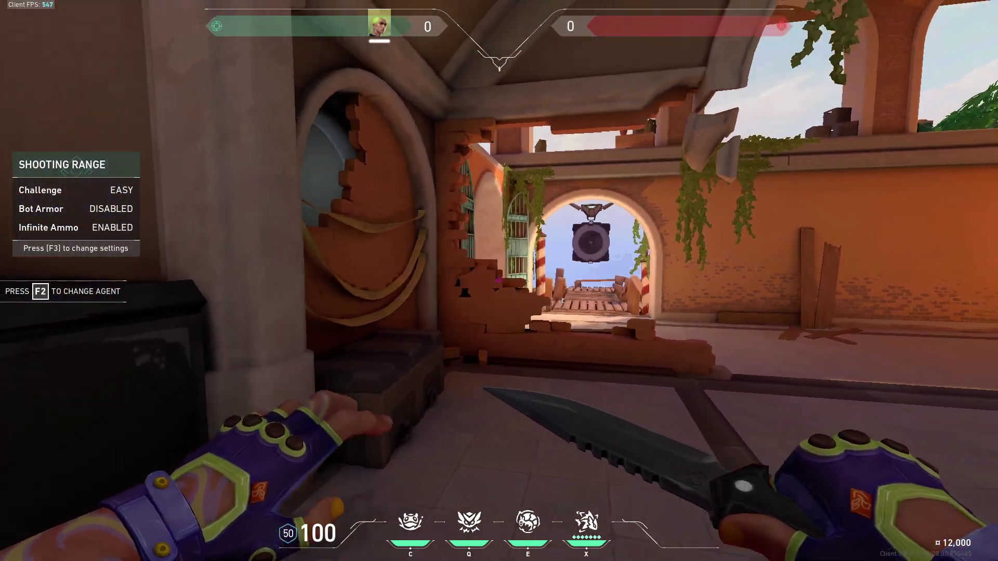
key("w")
key("d")
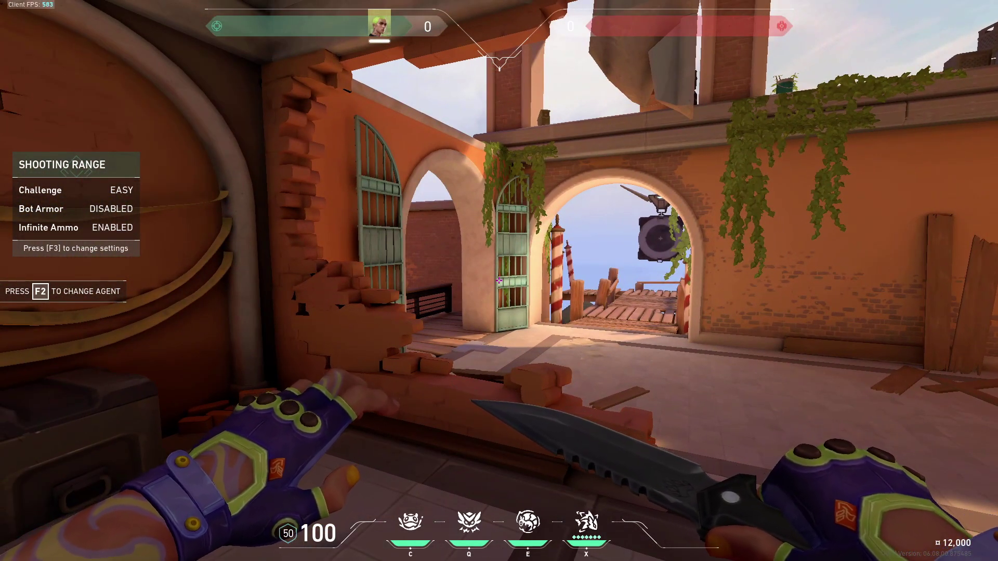
key("w")
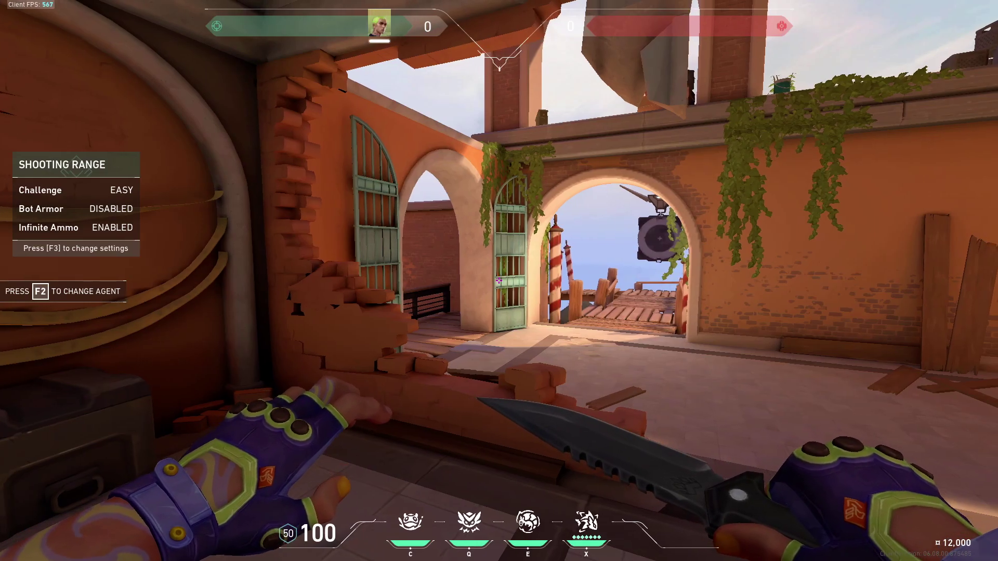
key("w")
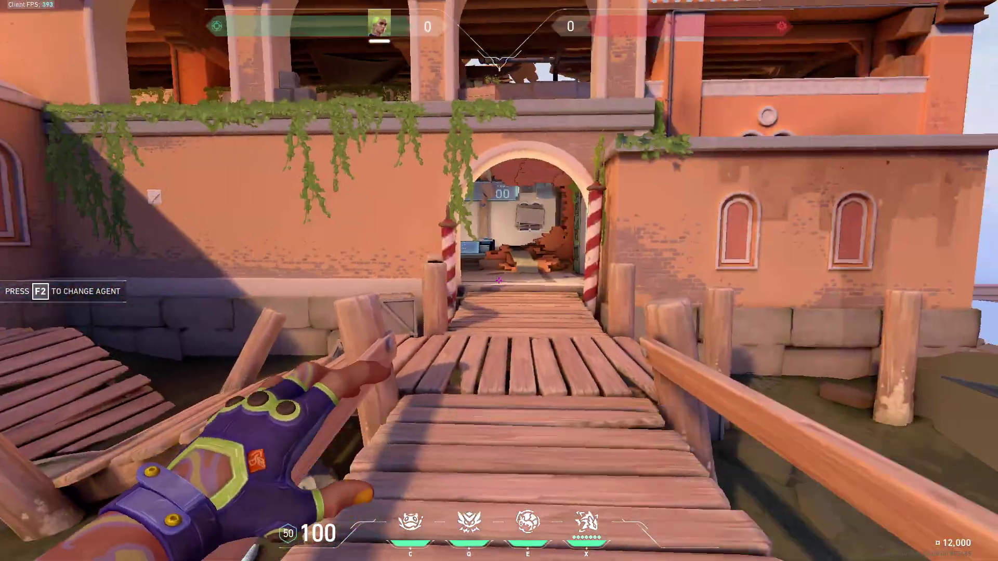
key("w")
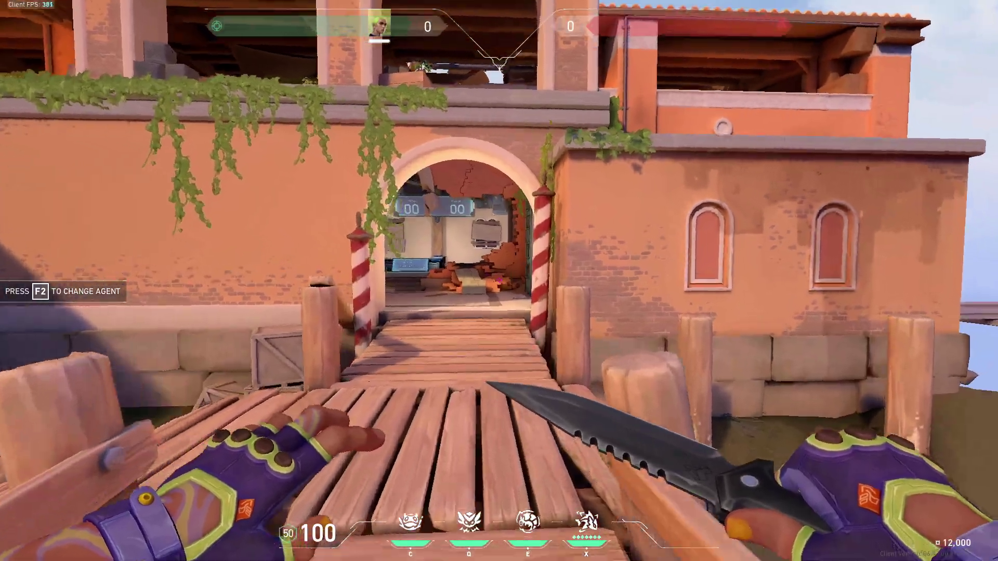
key("w")
left_click(499, 280)
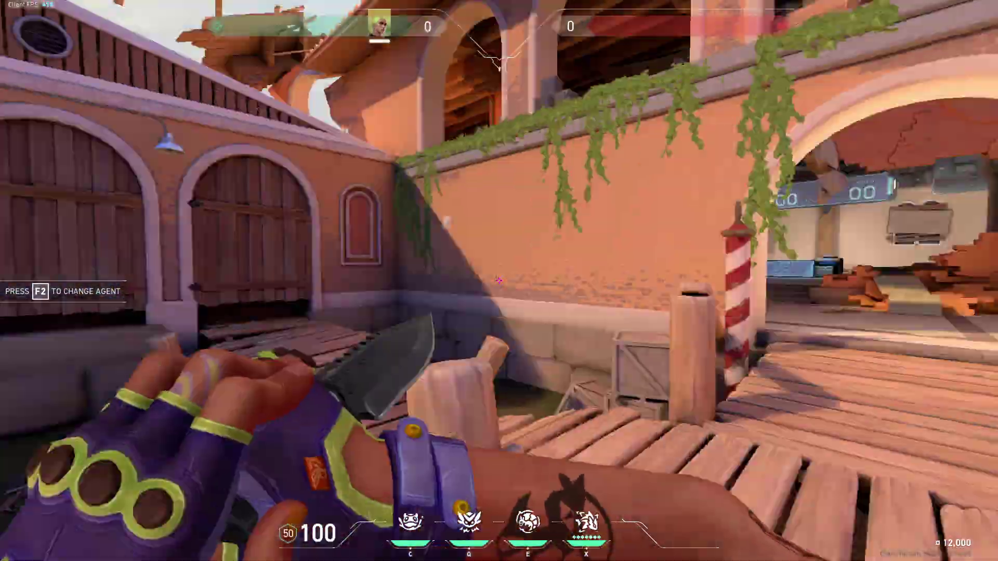
key("d")
key("w")
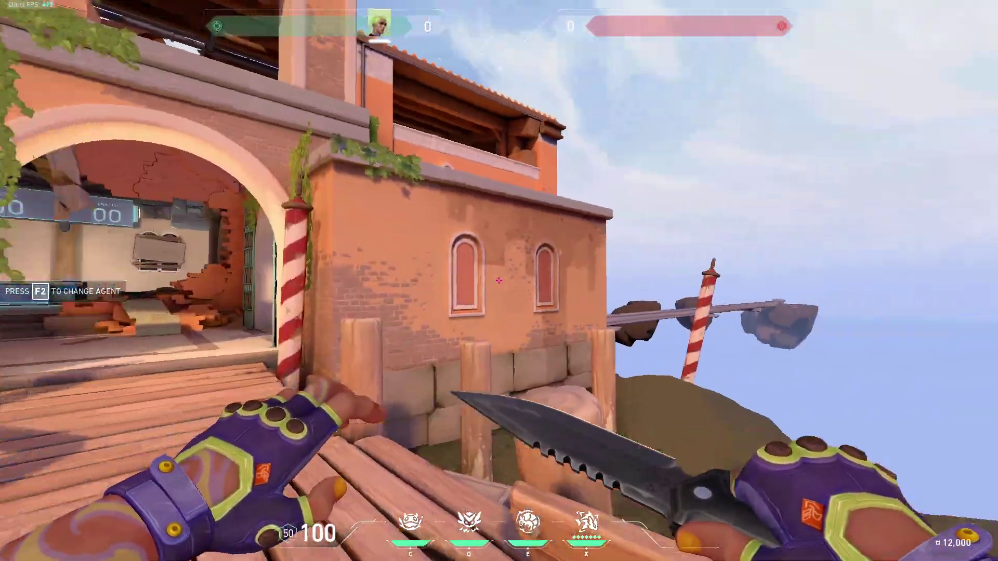
key("w")
left_click(499, 281)
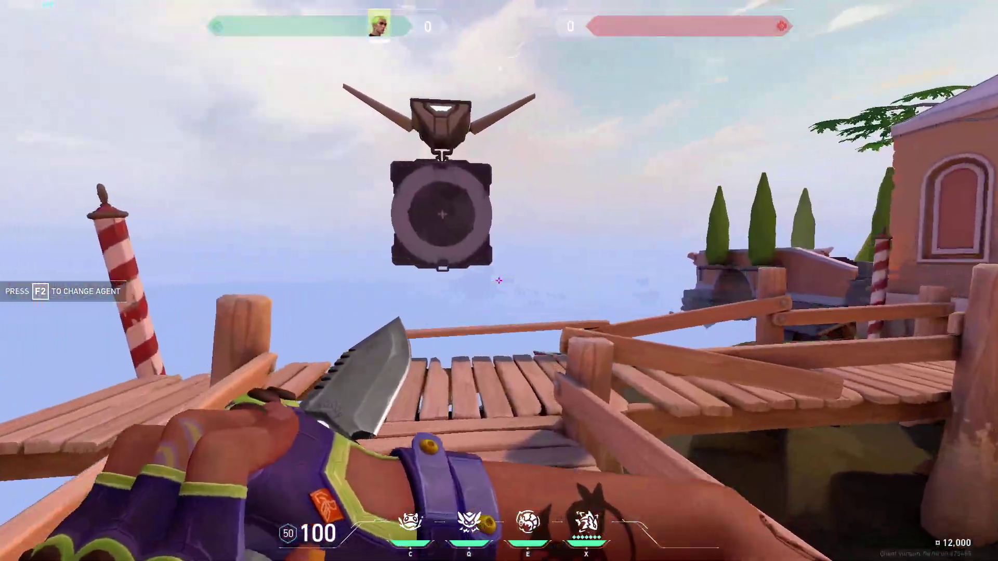
key("w")
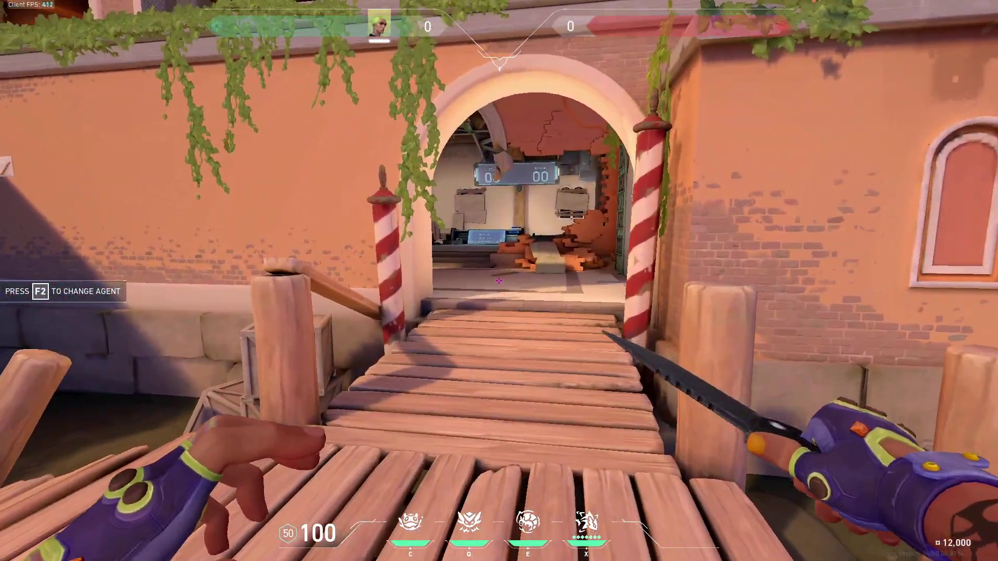
Step: Switch to the File Explorer window showing VALORANT's Saved folder and place it beside the Temp Cleanup window
key("Escape")
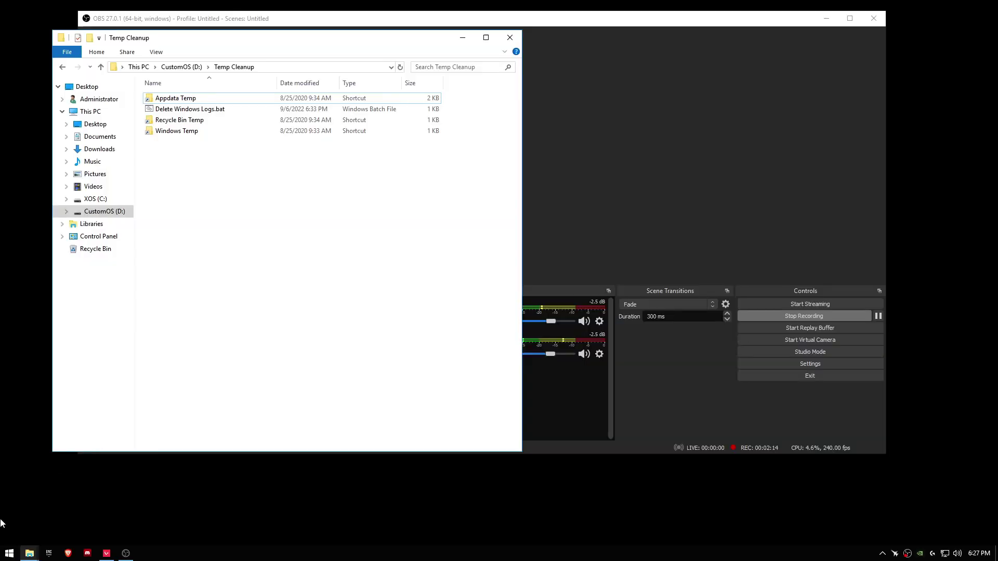
mouse_move(29, 552)
left_click(37, 513)
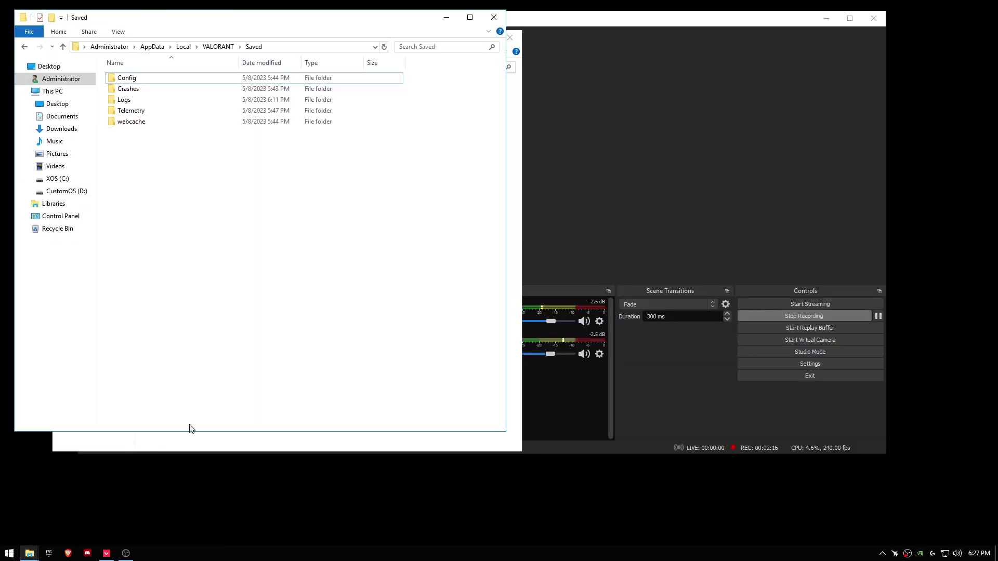
left_click_drag(313, 21, 766, 56)
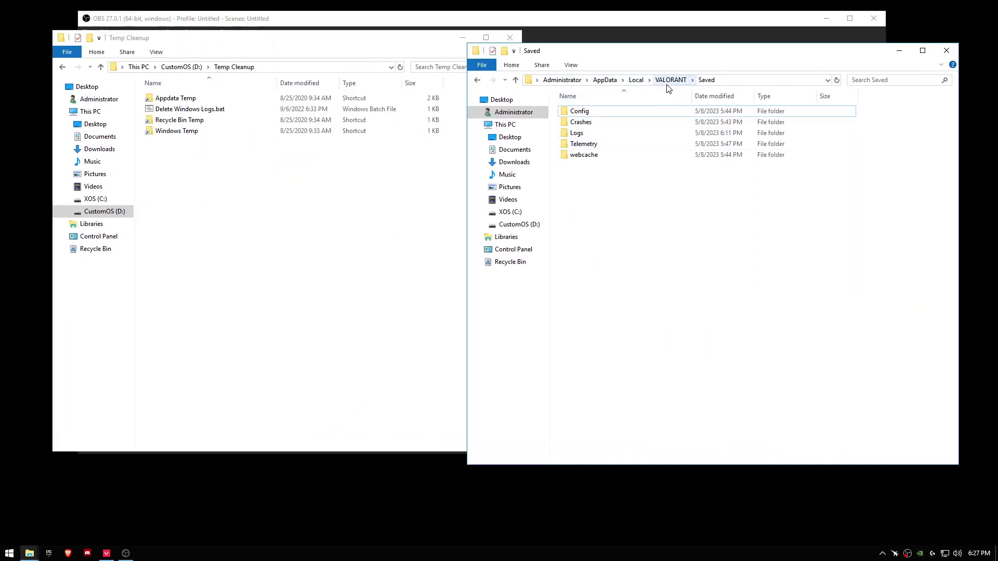
Step: Open GameUserSettings.ini from the Windows folder inside the account-specific folder of VALORANT's Config directory
double_click(579, 111)
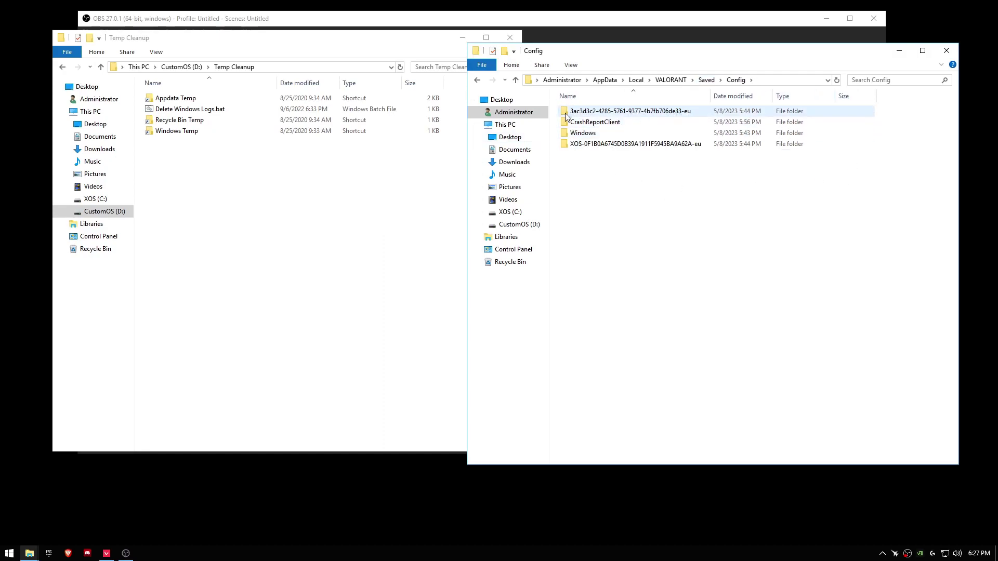
left_click(670, 117)
double_click(611, 113)
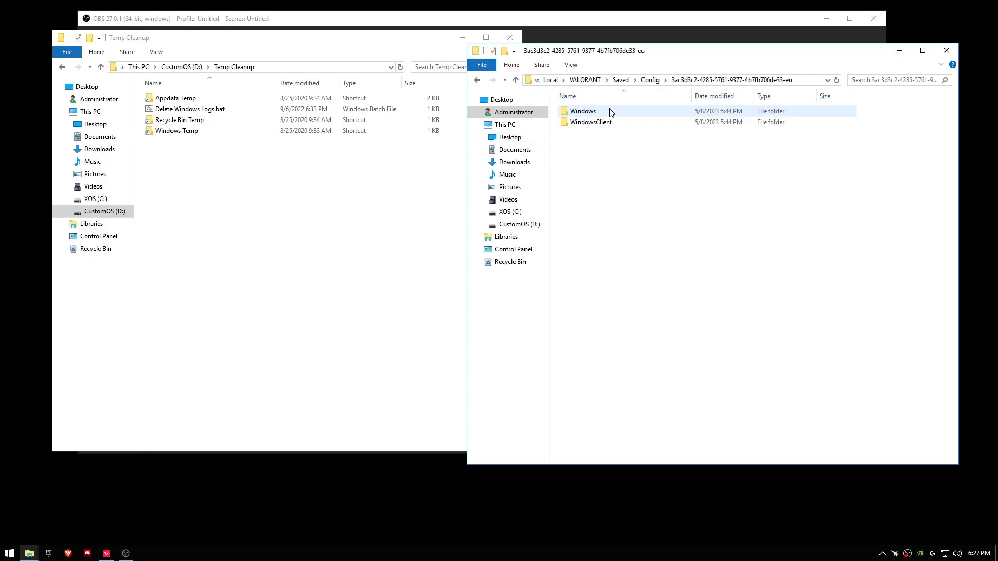
double_click(587, 111)
double_click(598, 111)
Step: Examine the resolution quality, scalability, screen resolution and dynamic resolution entries in GameUserSettings.ini
scroll(288, 206, "down", 3)
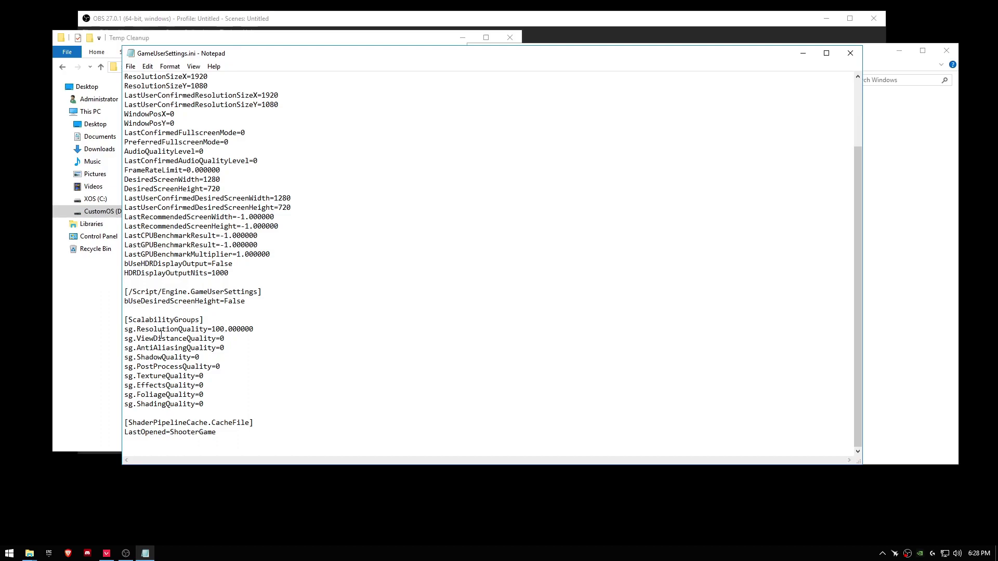
left_click_drag(127, 330, 251, 327)
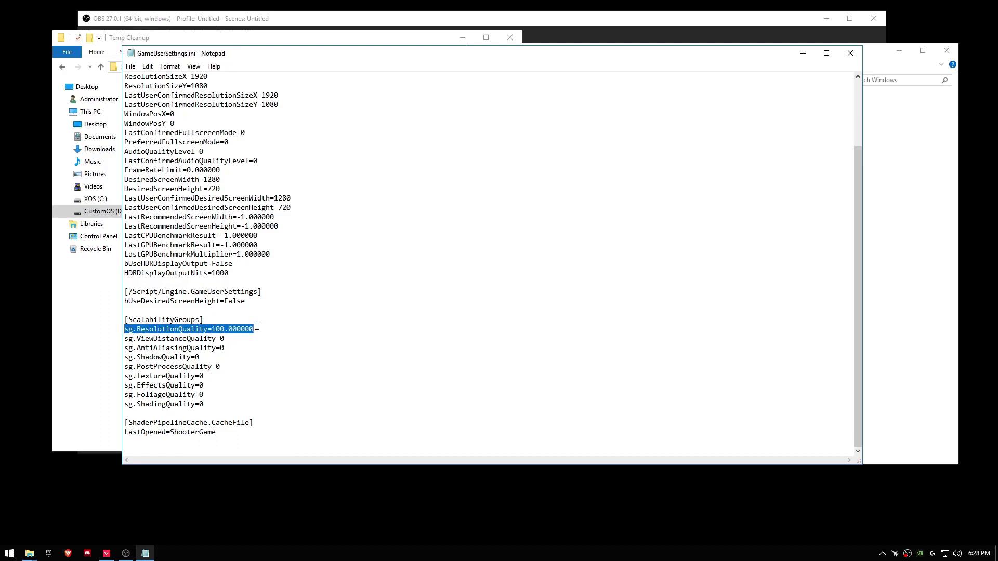
left_click(226, 348)
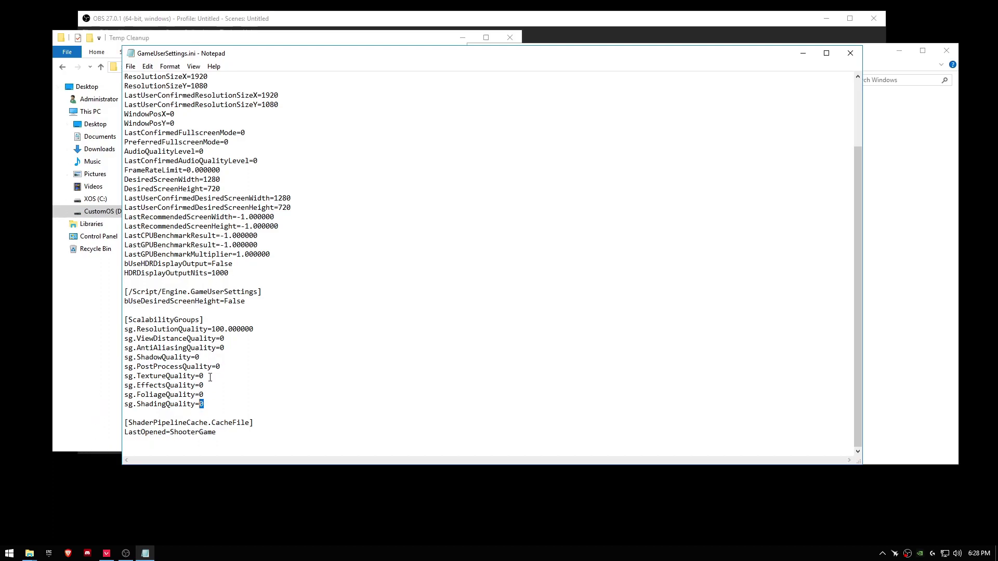
scroll(288, 381, "up", 3)
left_click_drag(283, 180, 254, 181)
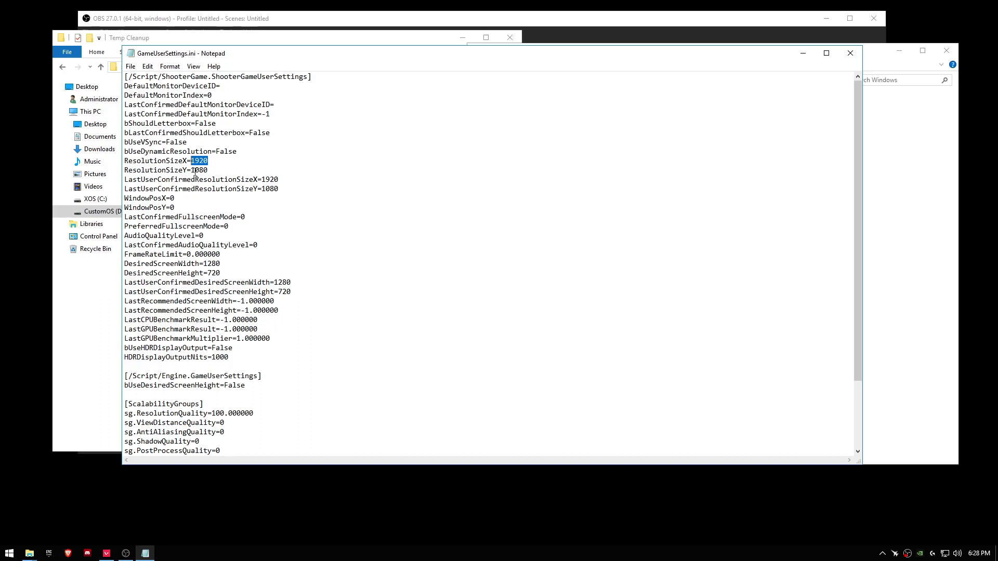
double_click(284, 282)
left_click_drag(178, 151, 199, 151)
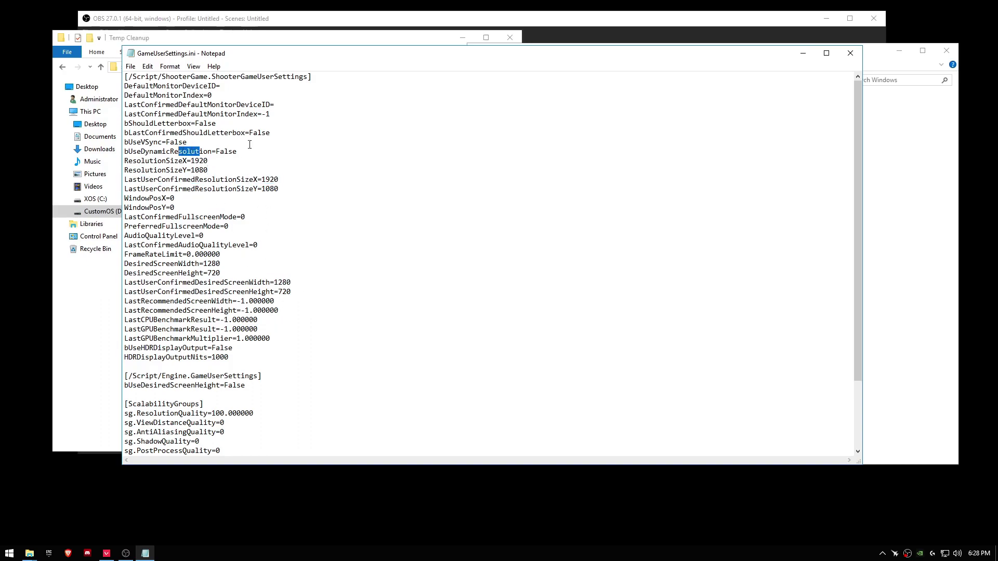
Step: Close GameUserSettings.ini and open RiotUserSettings.ini from the same folder
left_click(850, 53)
double_click(596, 125)
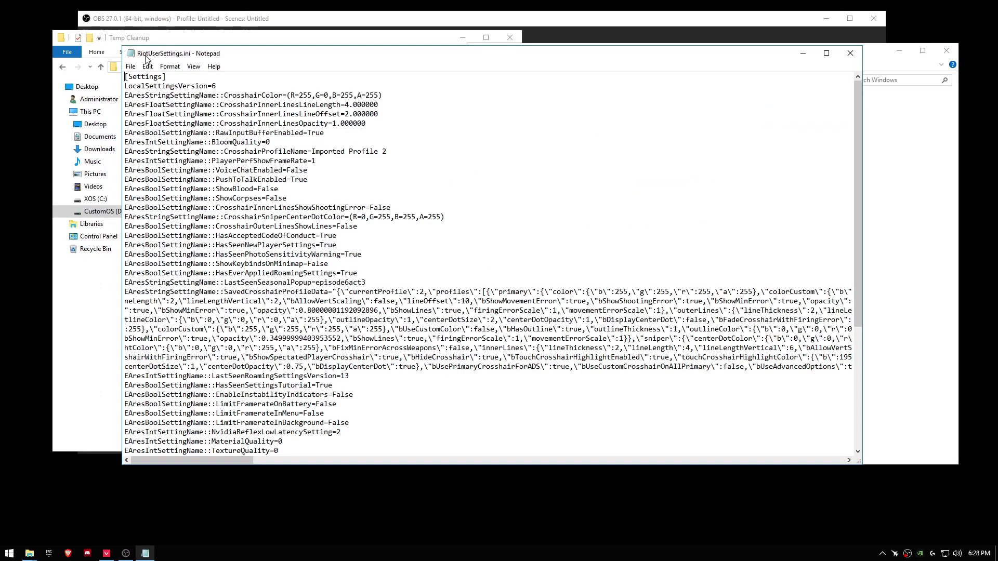
Step: Examine the NVIDIA Reflex, material, texture, detail and UI quality, anisotropic filtering, distortion and shadow entries in RiotUserSettings.ini
scroll(309, 259, "down", 7)
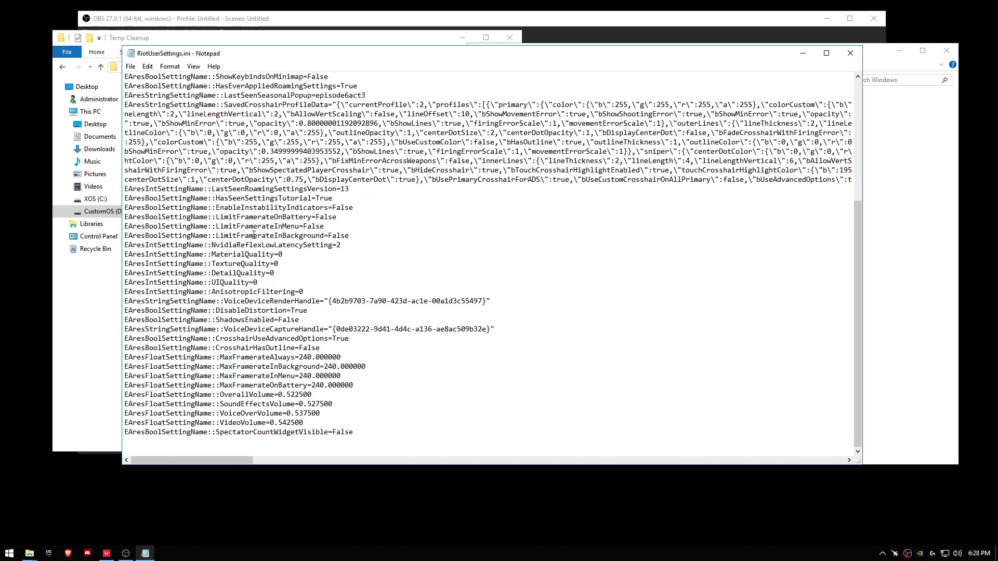
left_click_drag(210, 246, 342, 245)
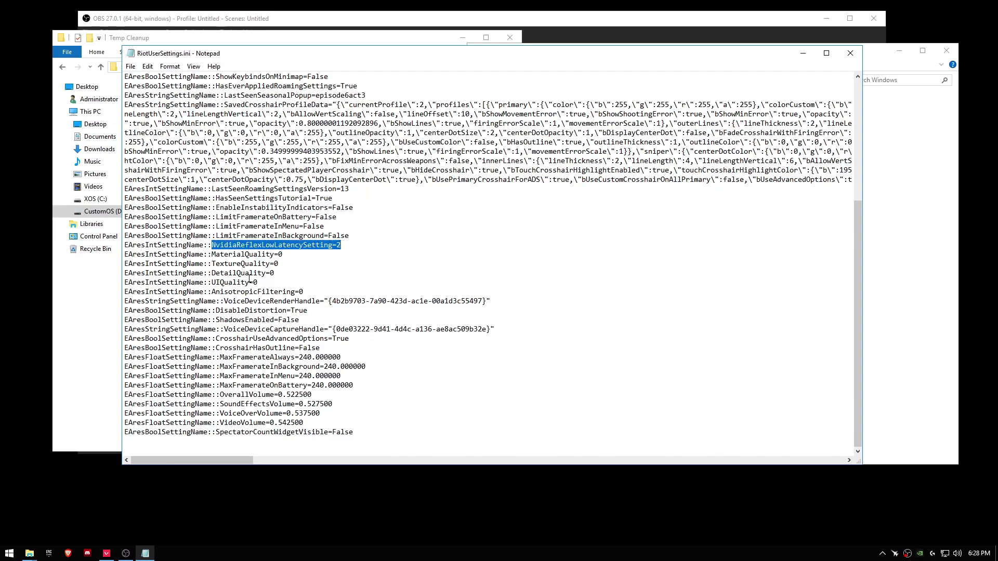
mouse_move(283, 254)
left_mouse_down()
mouse_move(245, 264)
mouse_move(274, 264)
left_mouse_up()
left_click_drag(215, 273, 242, 273)
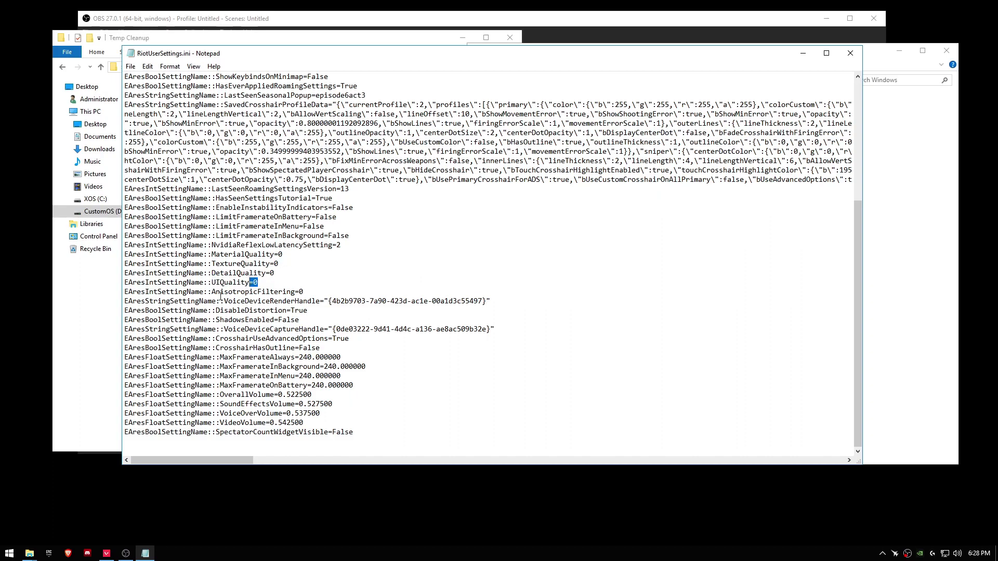
left_click(303, 292)
left_click_drag(222, 312, 287, 310)
left_click_drag(216, 320, 277, 320)
Step: Close RiotUserSettings.ini and go back to the account-specific folder in VALORANT's Config directory
left_click(857, 55)
left_click(742, 223)
key("alt+Left")
left_click_drag(800, 56, 734, 47)
key("ctrl+a")
left_click(526, 104)
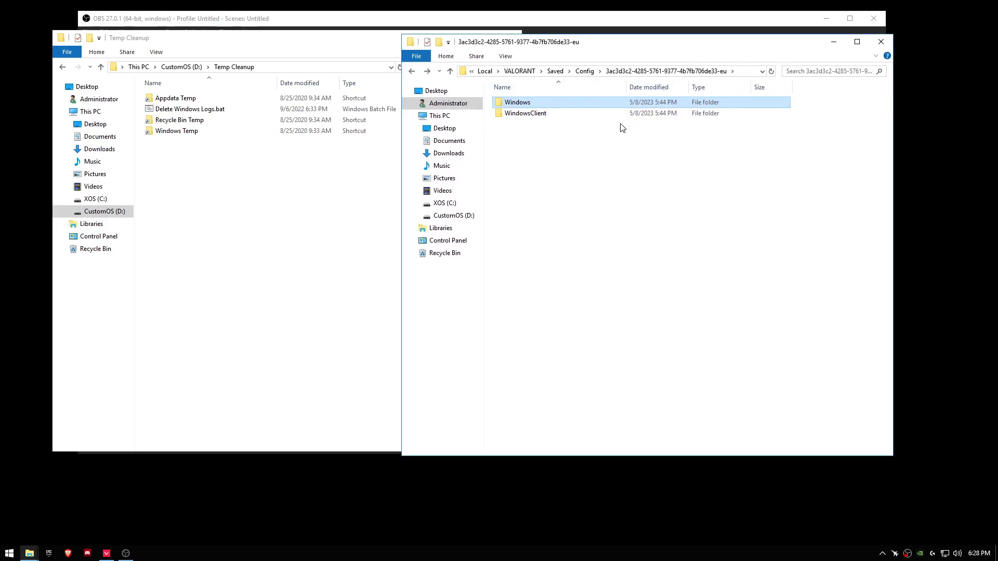
Step: Move the Temp Cleanup window to the middle of the screen and open its Appdata Temp shortcut
left_click_drag(315, 43, 640, 61)
left_click_drag(536, 221, 567, 208)
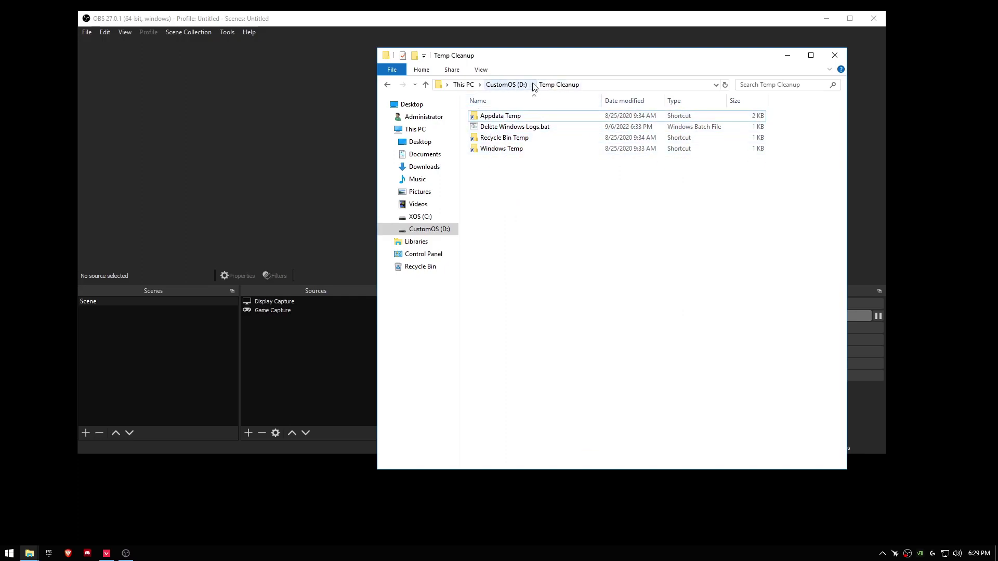
double_click(490, 116)
left_click_drag(538, 177, 466, 104)
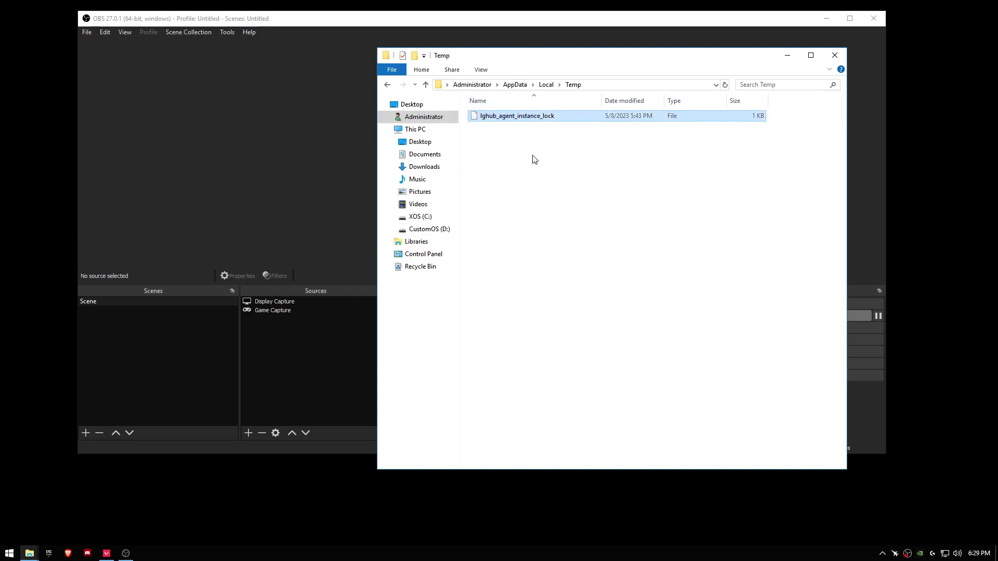
left_click(576, 230)
left_click_drag(573, 291, 508, 158)
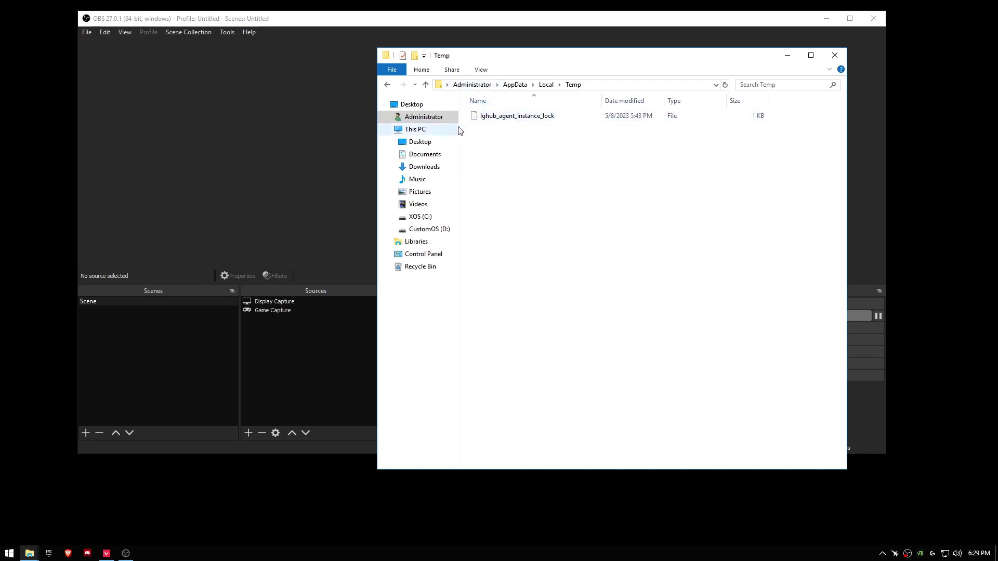
Step: Try to delete everything in the AppData Local Temp folder, retry once, and skip the file that is in use
key("ctrl+a")
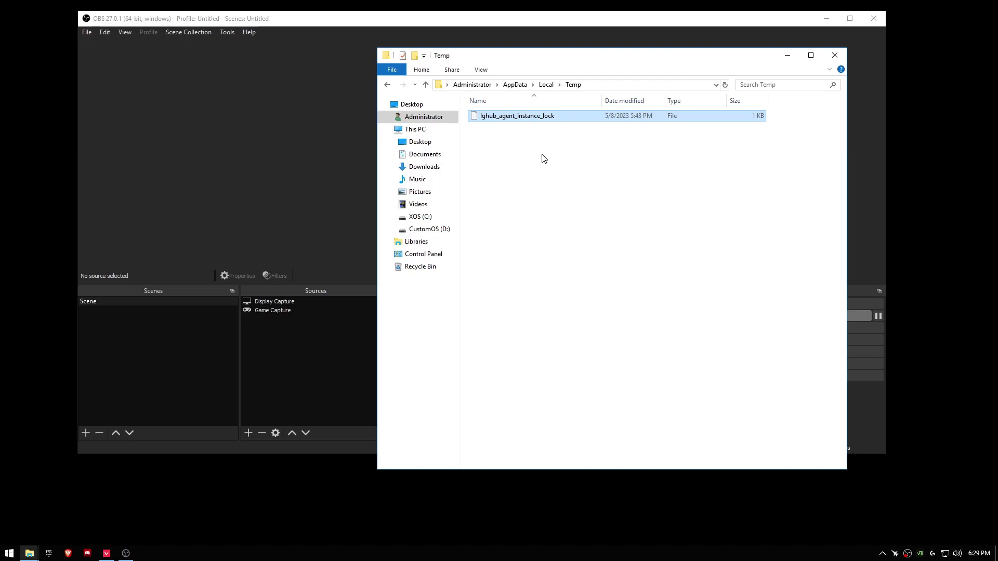
key("Delete")
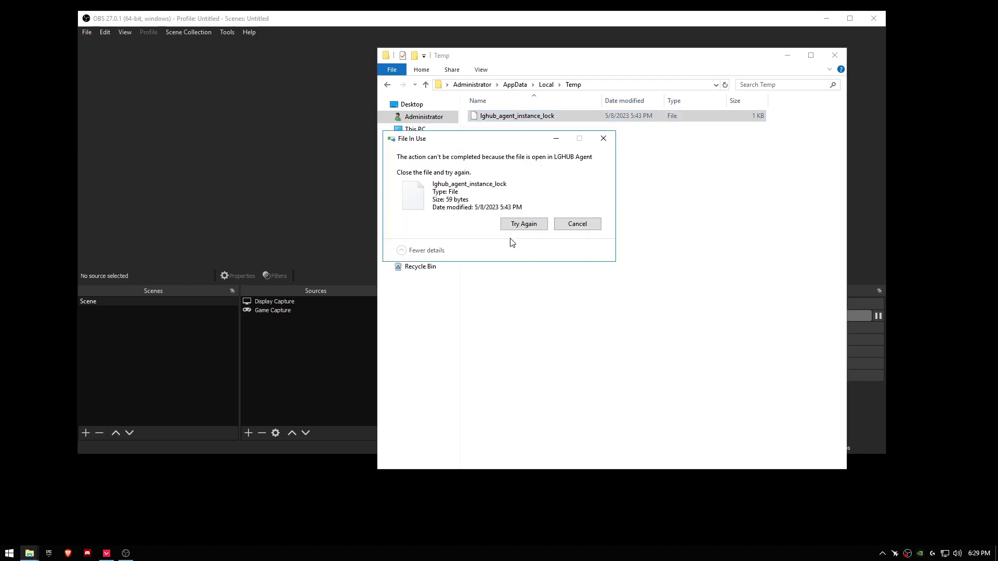
left_click_drag(491, 148, 361, 128)
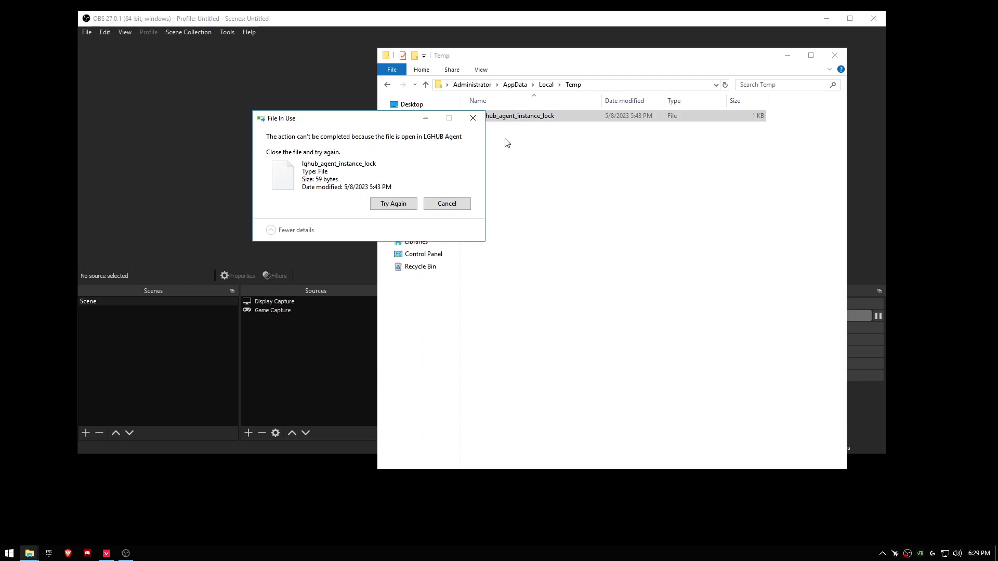
left_click_drag(372, 125, 525, 178)
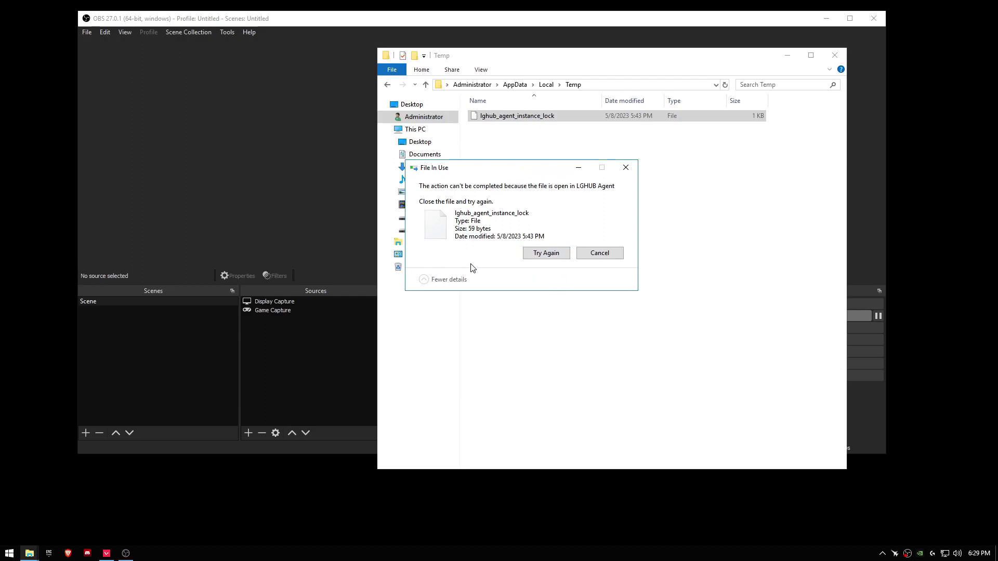
left_click(540, 255)
left_click(593, 253)
left_click(640, 180)
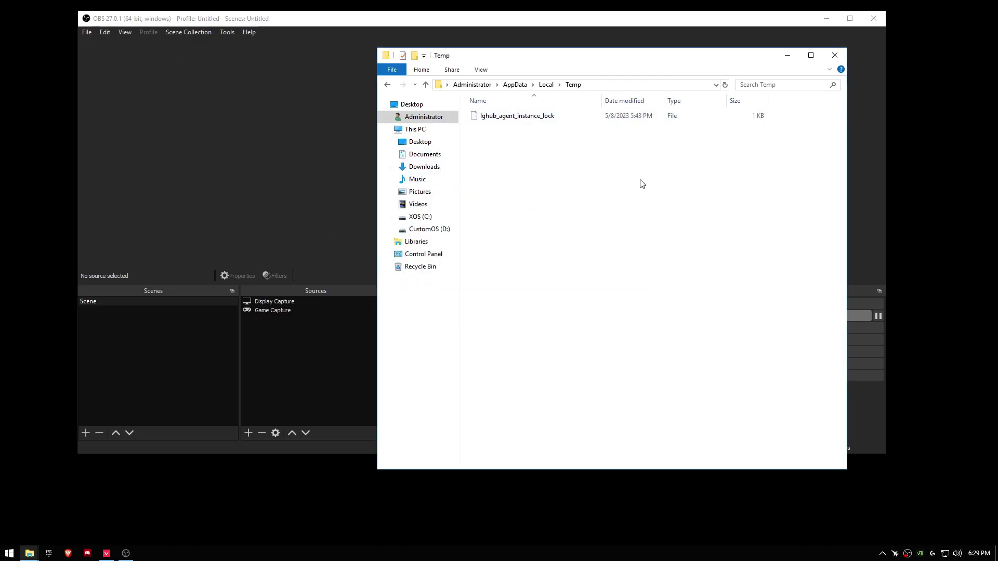
Step: Return to the Temp Cleanup folder and run Delete Windows Logs.bat as administrator
key("alt+Left")
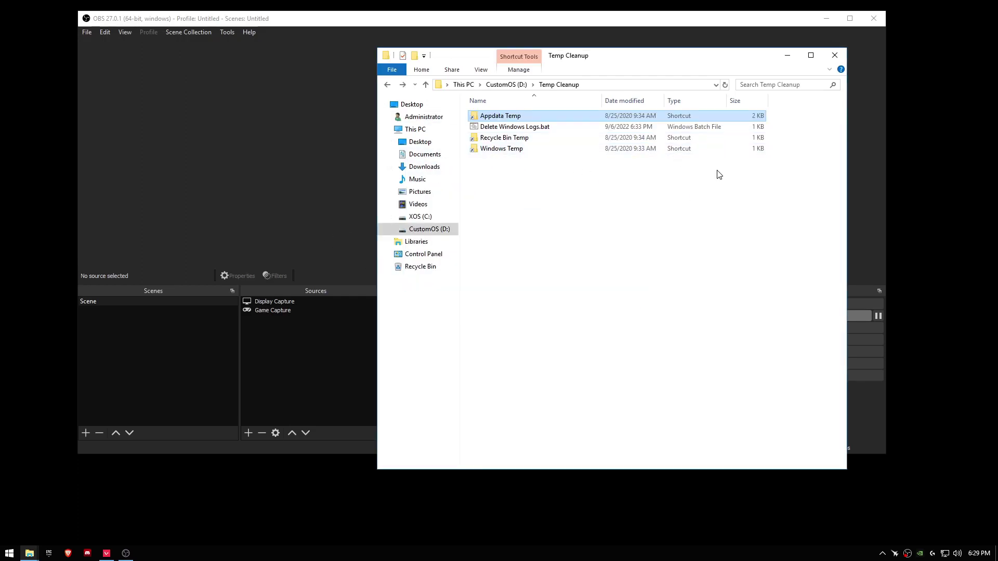
left_click(502, 129)
right_click(493, 125)
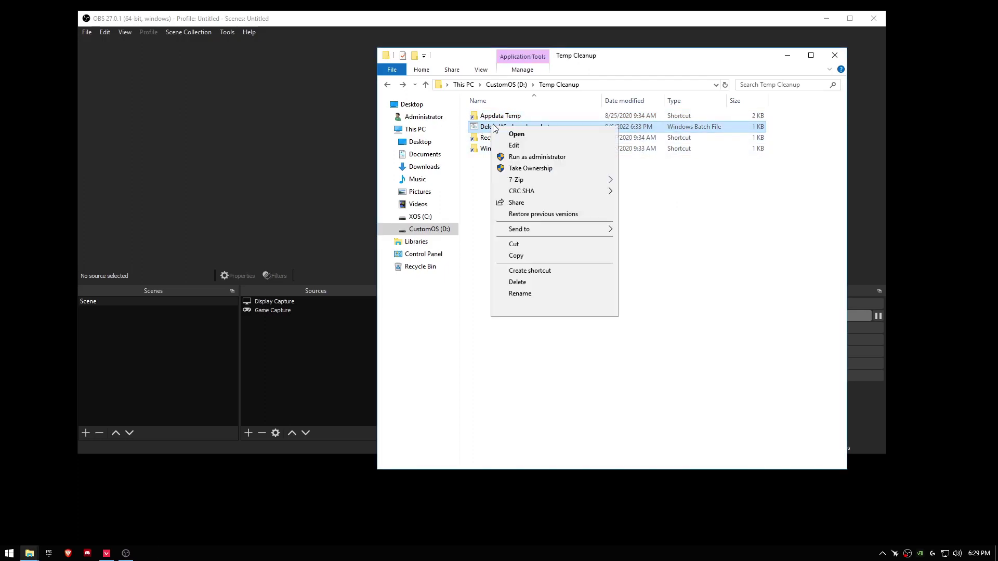
left_click(522, 157)
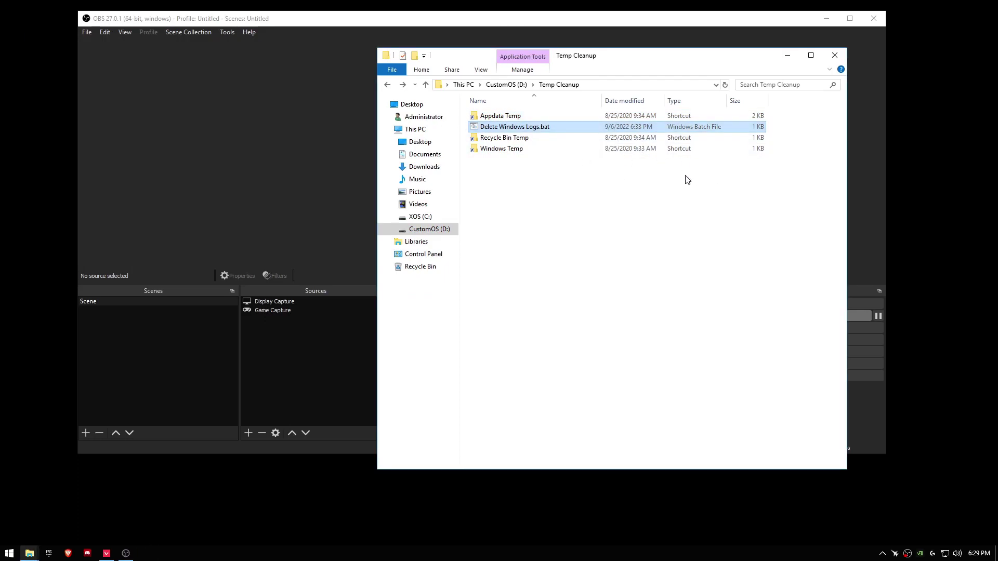
Step: Check the Recycle Bin Temp folder, clear the files from the Windows Temp folder, and return to Temp Cleanup
double_click(505, 138)
left_click_drag(586, 225, 491, 139)
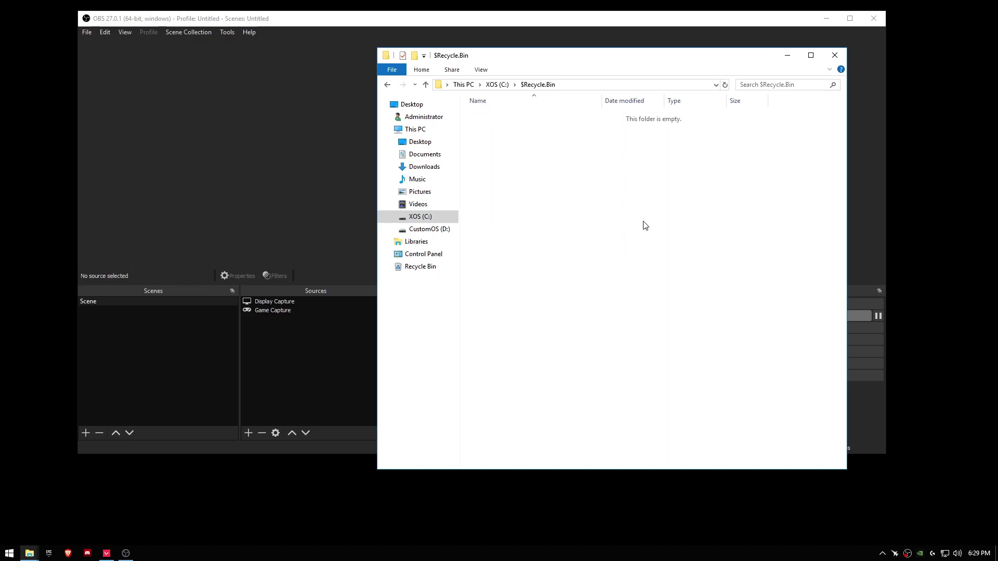
key("alt+Left")
double_click(489, 151)
key("alt+Left")
Step: Permanently delete all items in the Recycle Bin and close the Recycle Bin and Temp Cleanup windows
key("super")
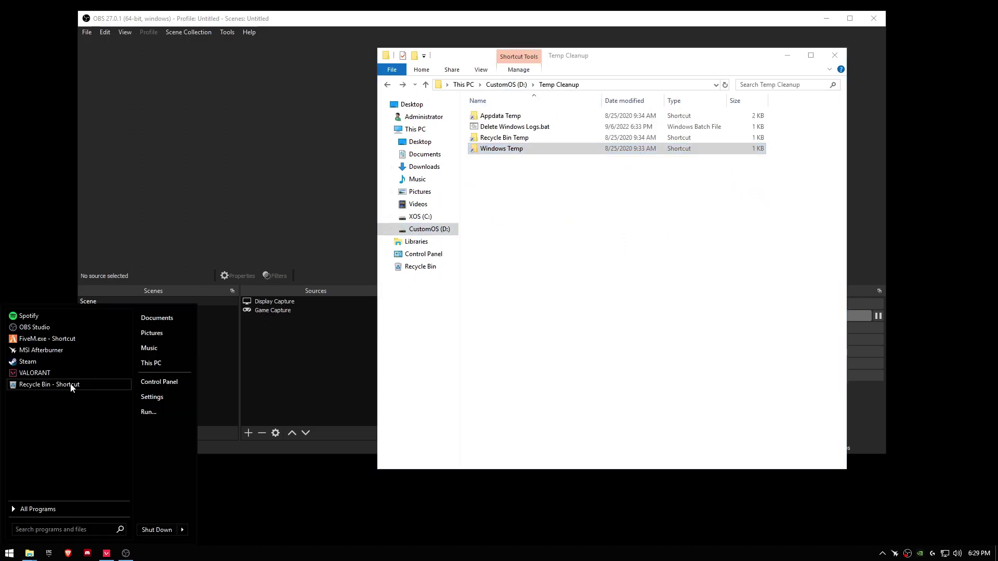
left_click(15, 385)
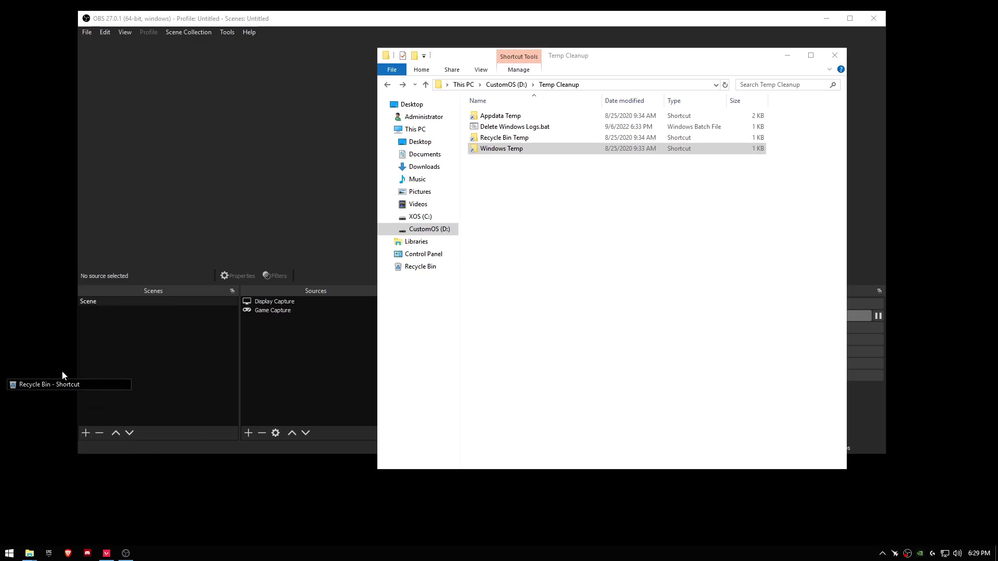
key("ctrl+a")
key("Delete")
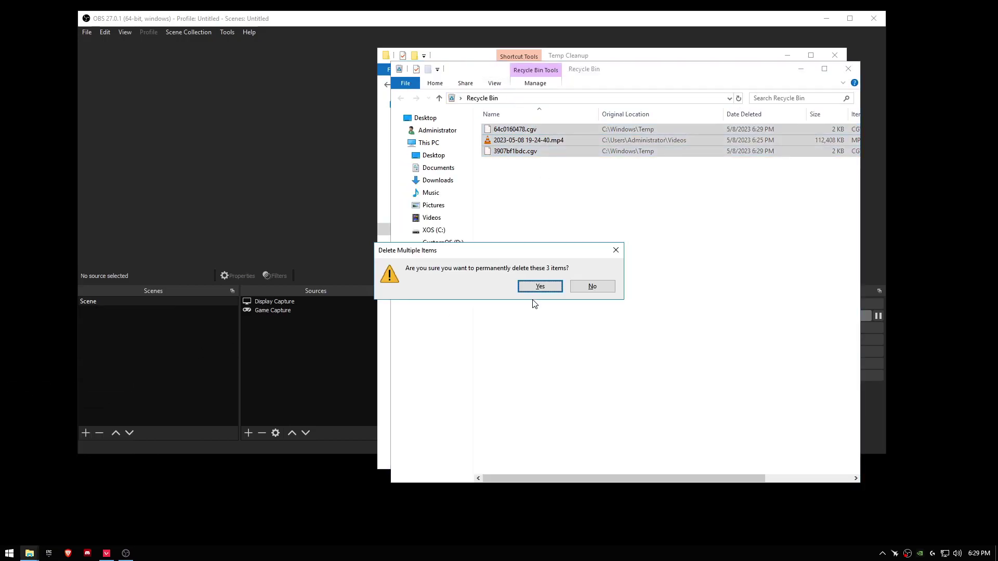
left_click(534, 285)
left_click(848, 69)
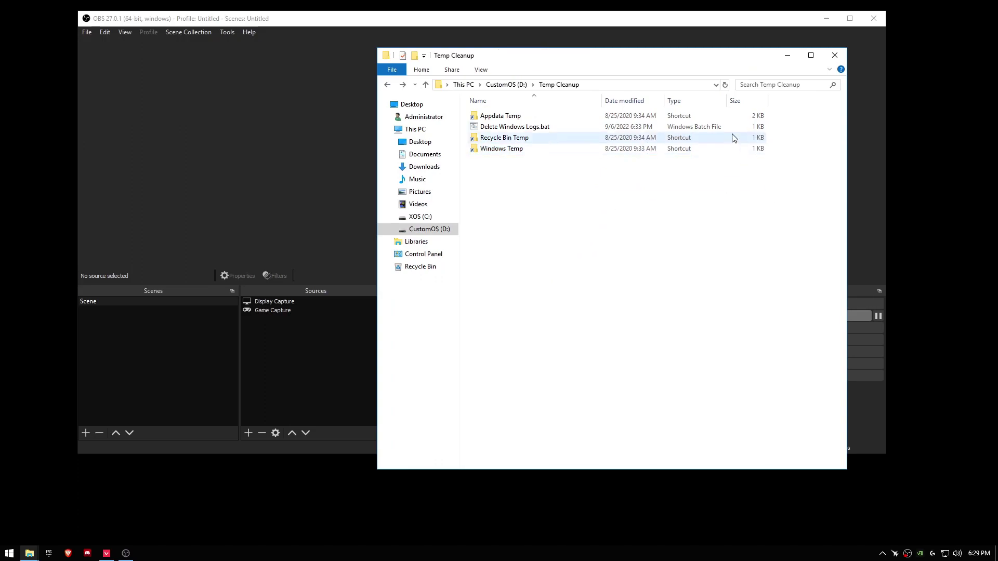
left_click(834, 55)
Step: Launch nvidiaProfileInspector.exe from the Nvidia Profile Inspector folder and place its window beside the folder window
left_click(29, 553)
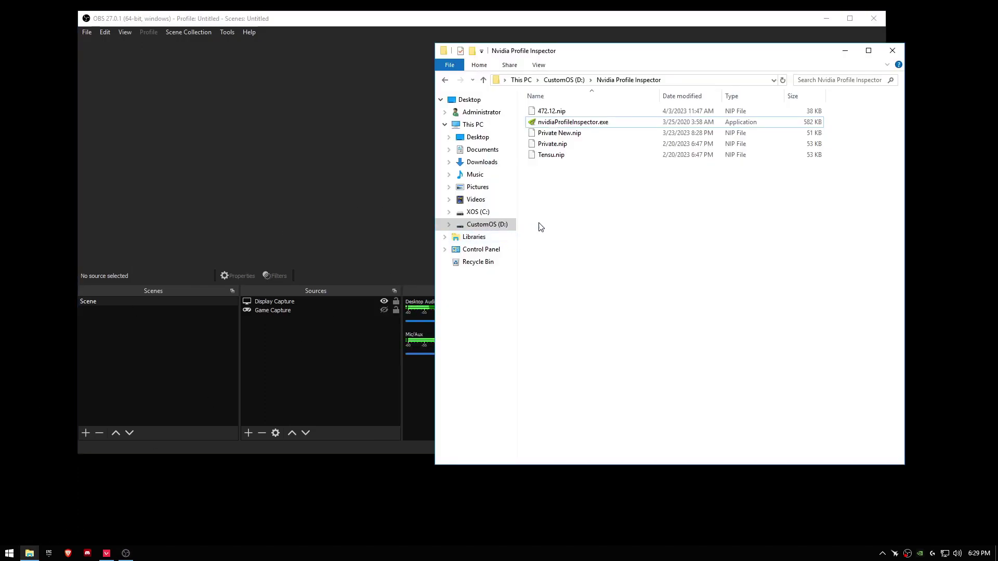
left_click(545, 125)
right_click(546, 125)
left_click(576, 142)
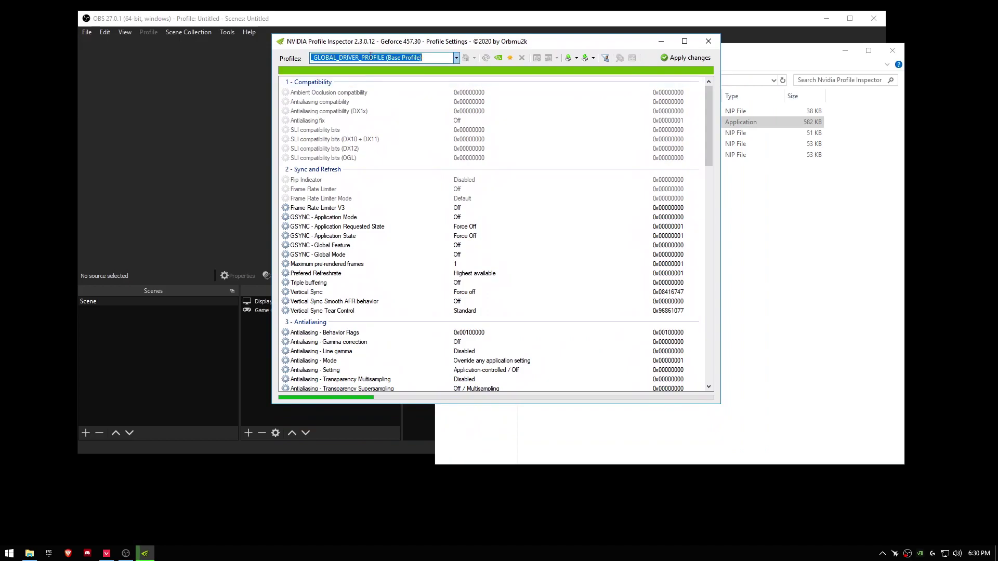
left_click_drag(503, 43, 316, 29)
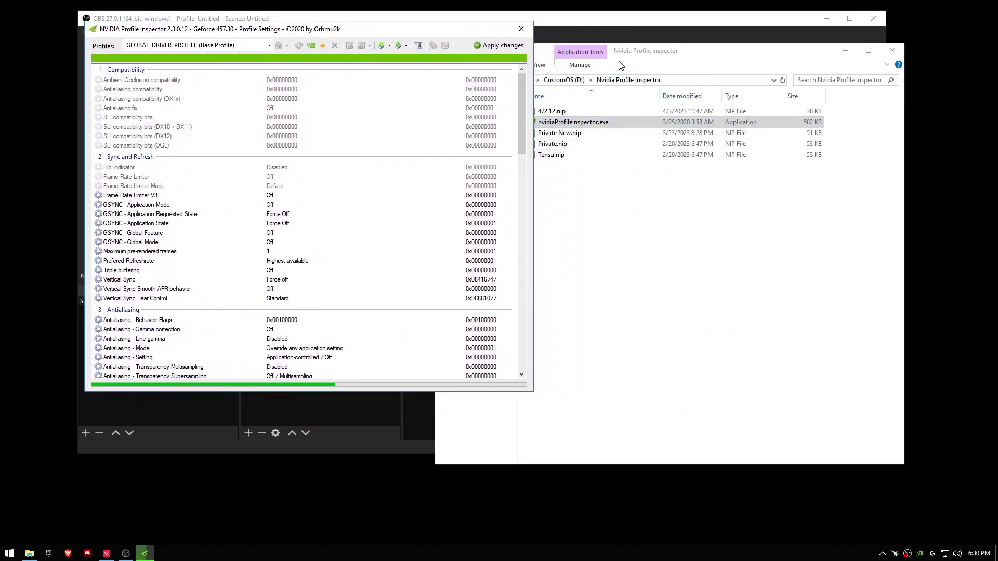
left_click_drag(623, 51, 705, 33)
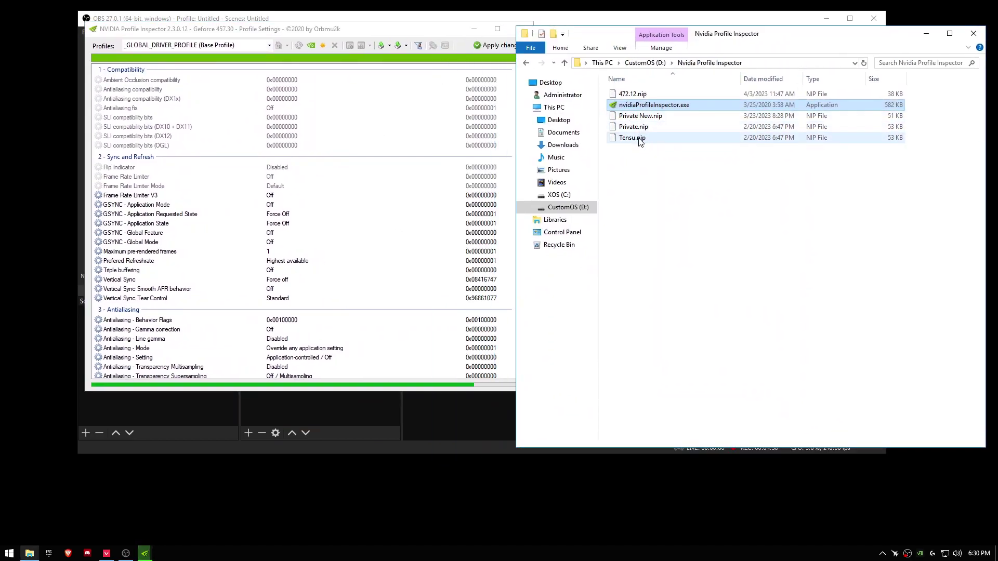
left_click_drag(497, 95, 507, 74)
Step: Load the Valorant profile in NVIDIA Profile Inspector and select Tensu.nip in the folder window
left_click(181, 38)
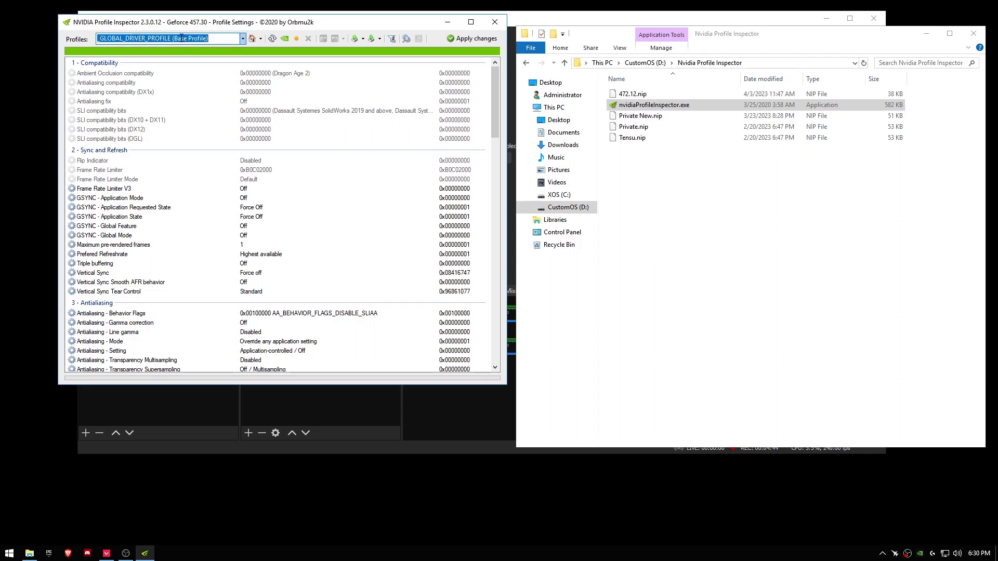
type("Valoran")
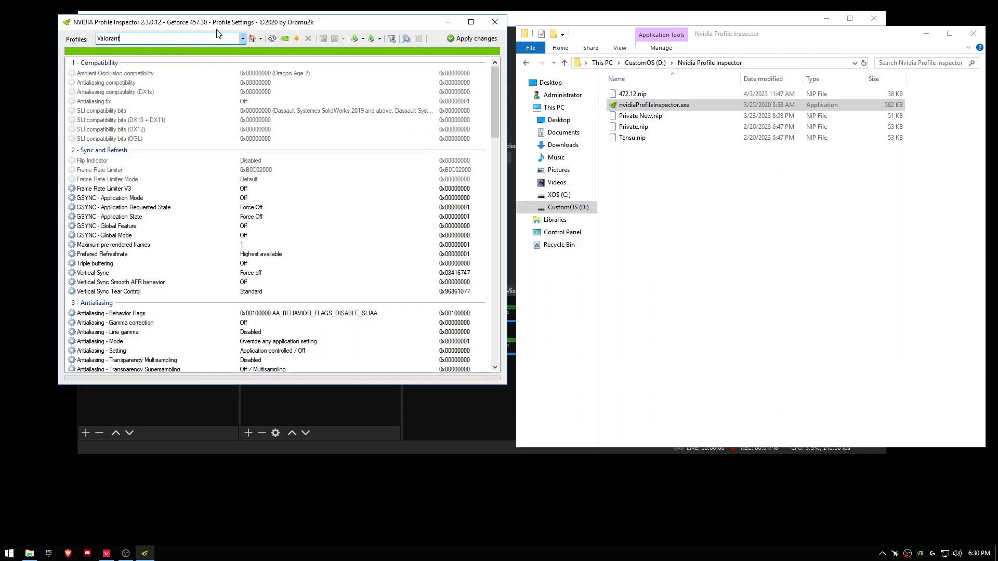
left_click(156, 51)
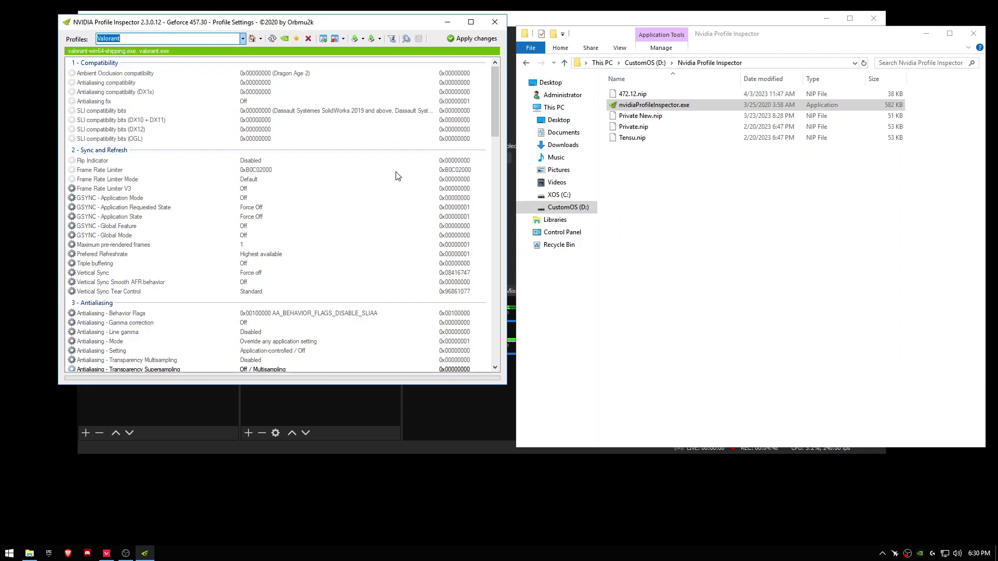
left_click_drag(645, 147, 590, 143)
left_click_drag(309, 144, 641, 141)
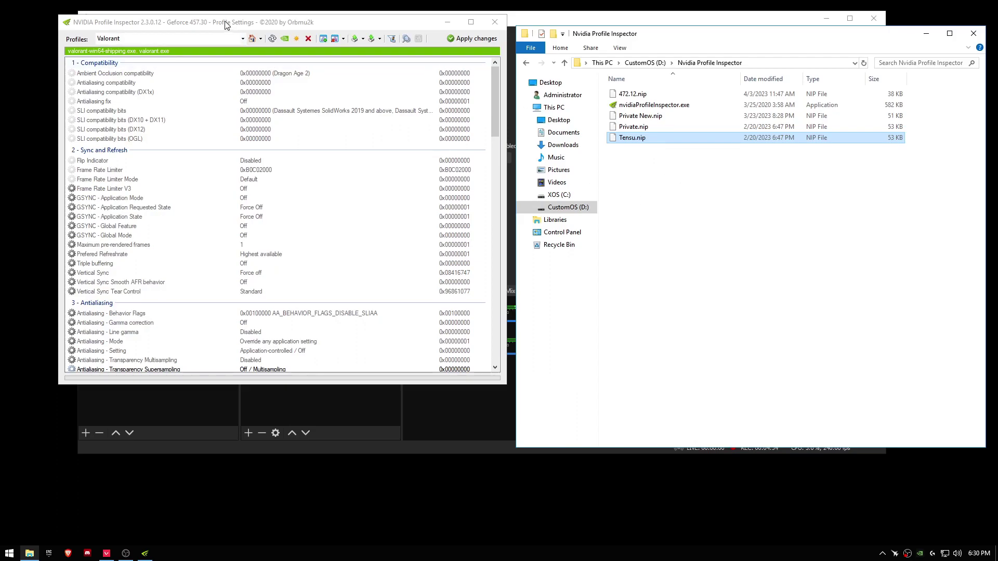
Step: Examine the Valorant profile's texture filtering settings, including LOD bias, trilinear and anisotropic optimization, and its common settings
left_click_drag(225, 22, 507, 49)
left_click_drag(781, 132, 786, 190)
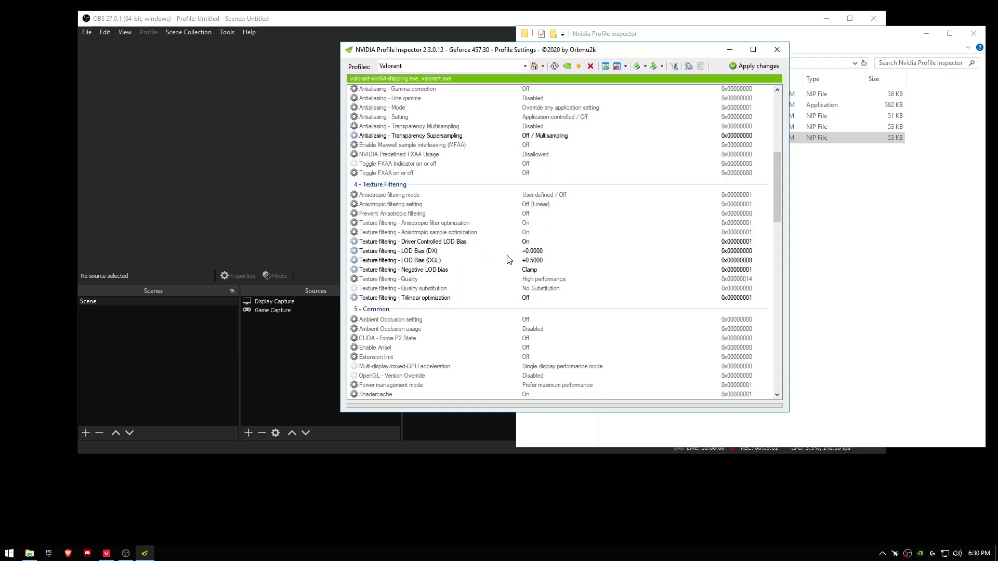
left_click(520, 262)
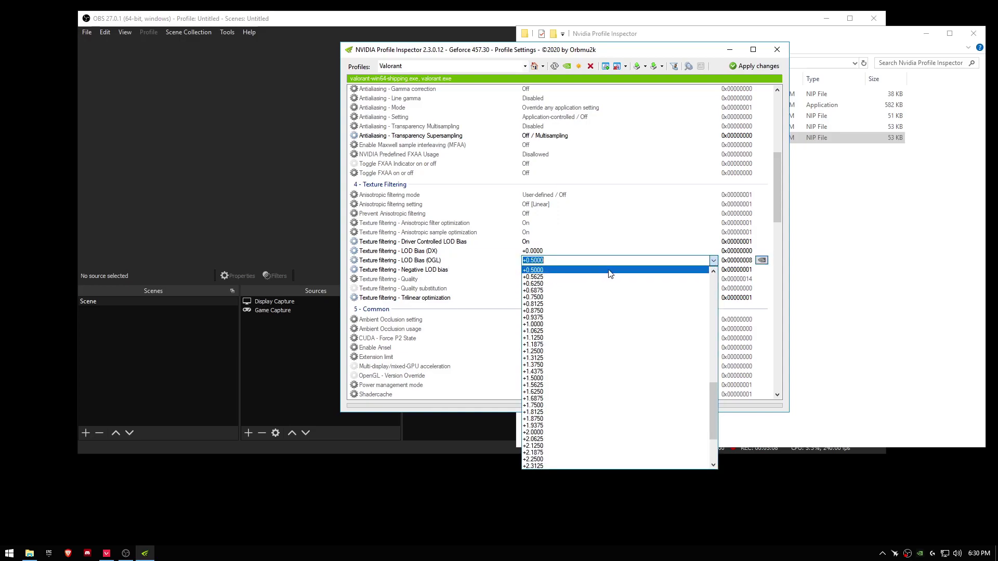
left_click(713, 261)
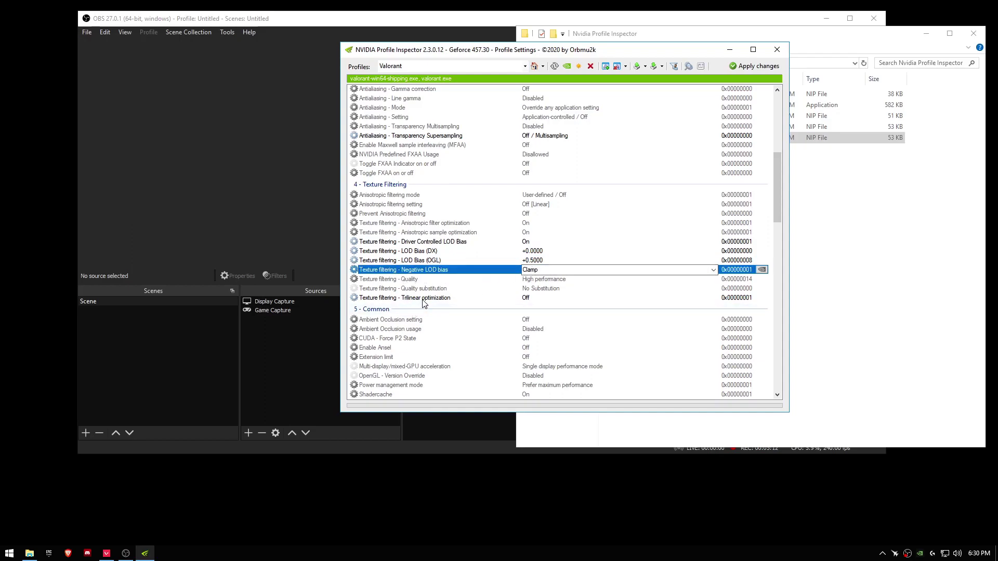
left_click(448, 297)
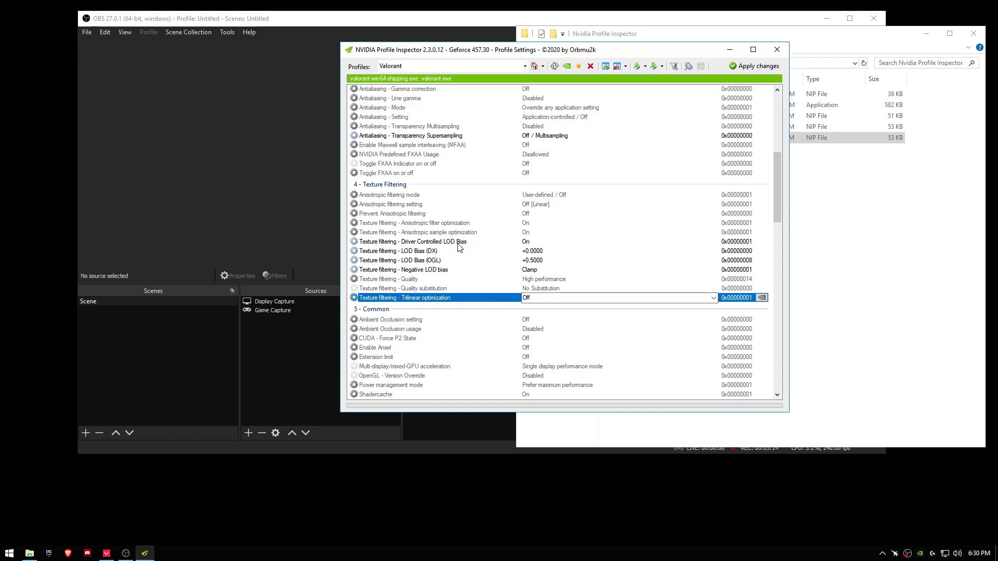
left_click(532, 242)
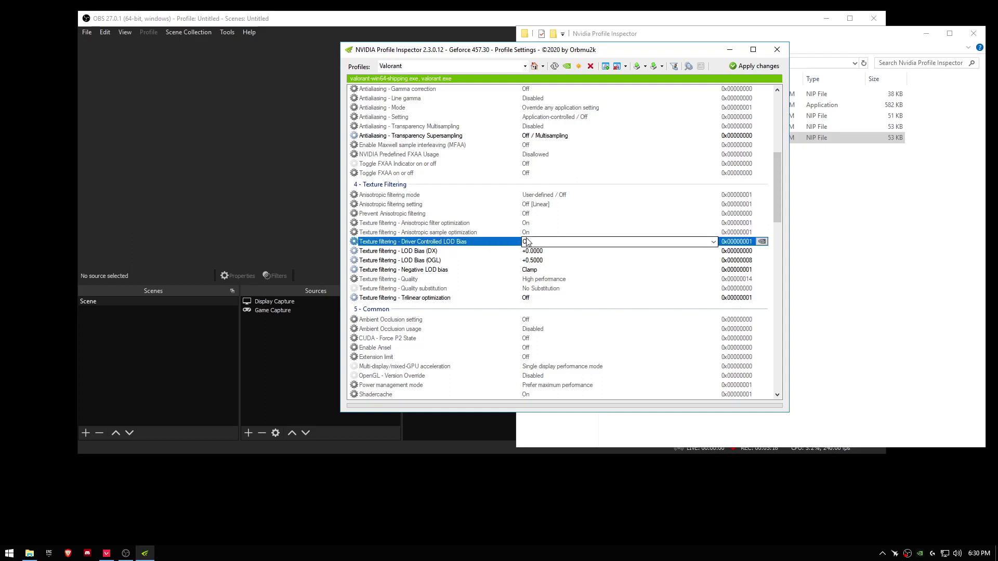
key("Up")
key("Up")
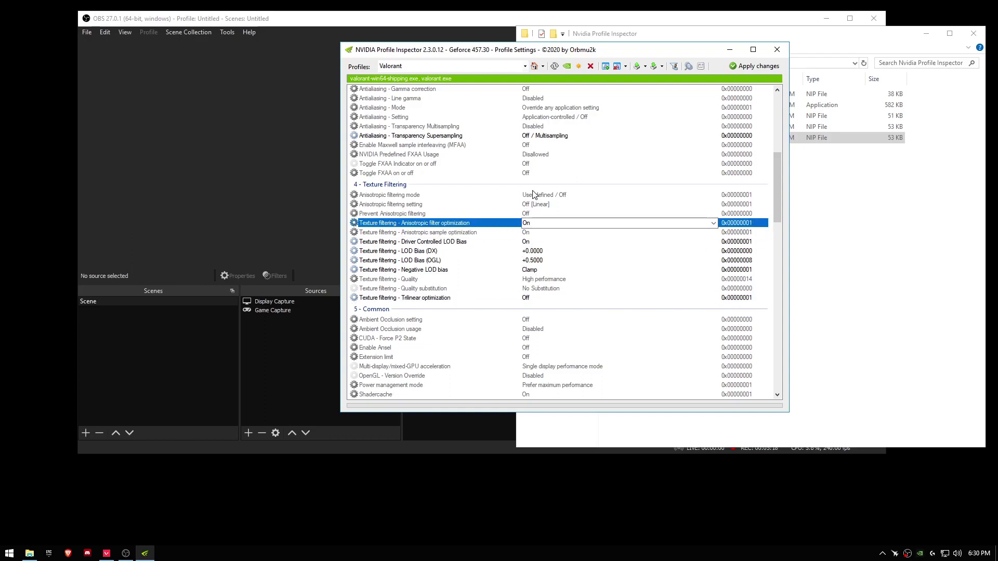
left_click_drag(782, 192, 779, 213)
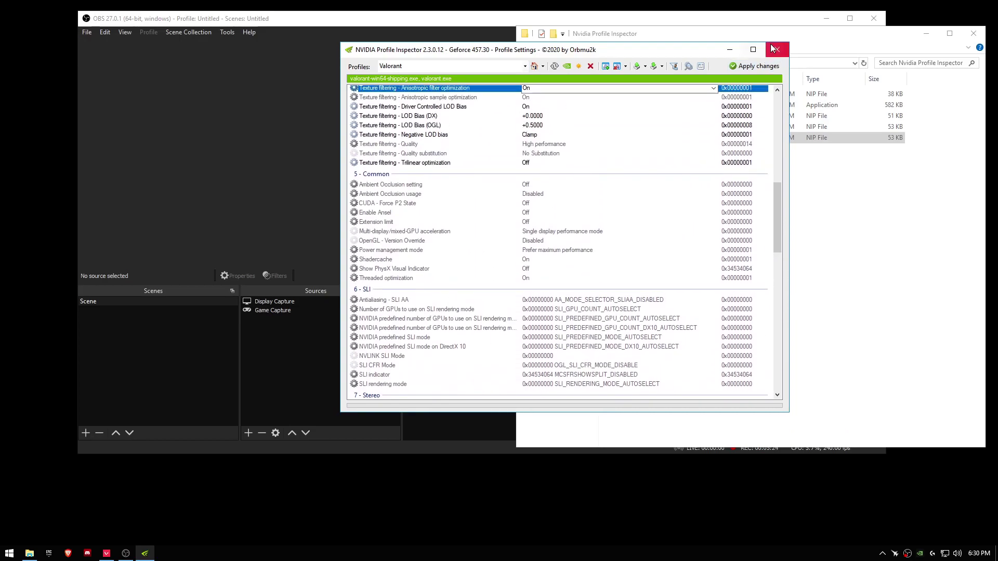